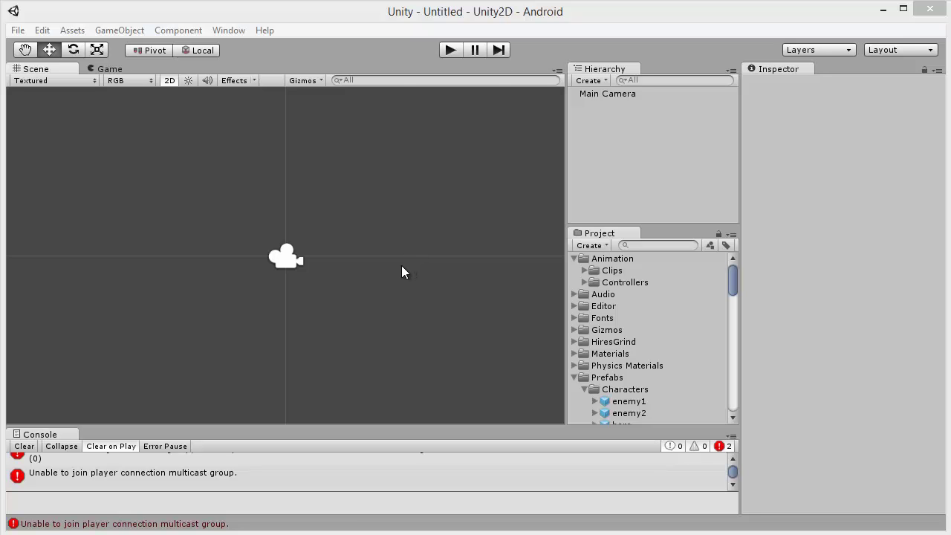
Step: Switch to the browser, look through the Asset Store home page's featured and most popular assets, and return to Unity
{"action": "key", "text": "alt+Tab"}
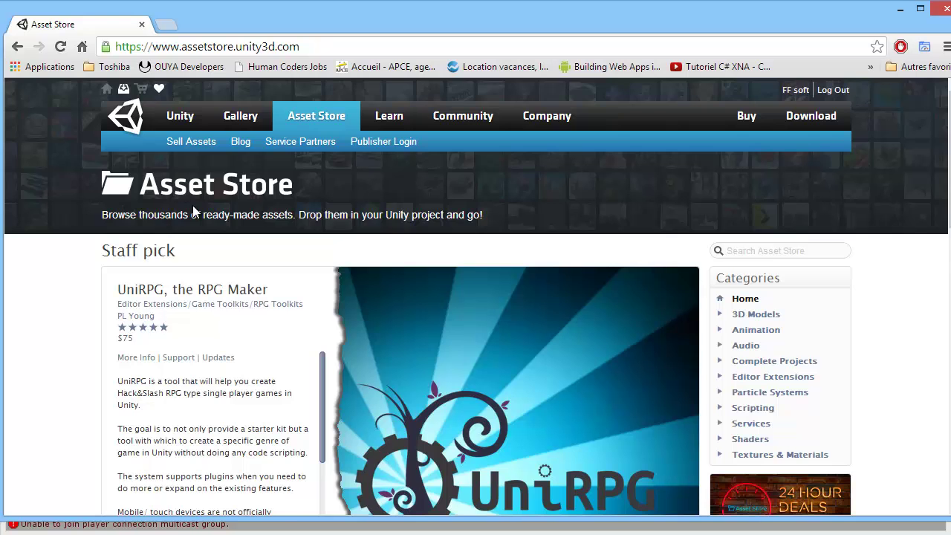
{"action": "scroll", "coordinate": [197, 216], "scroll_direction": "down", "scroll_amount": 3}
{"action": "scroll", "coordinate": [209, 227], "scroll_direction": "down", "scroll_amount": 1}
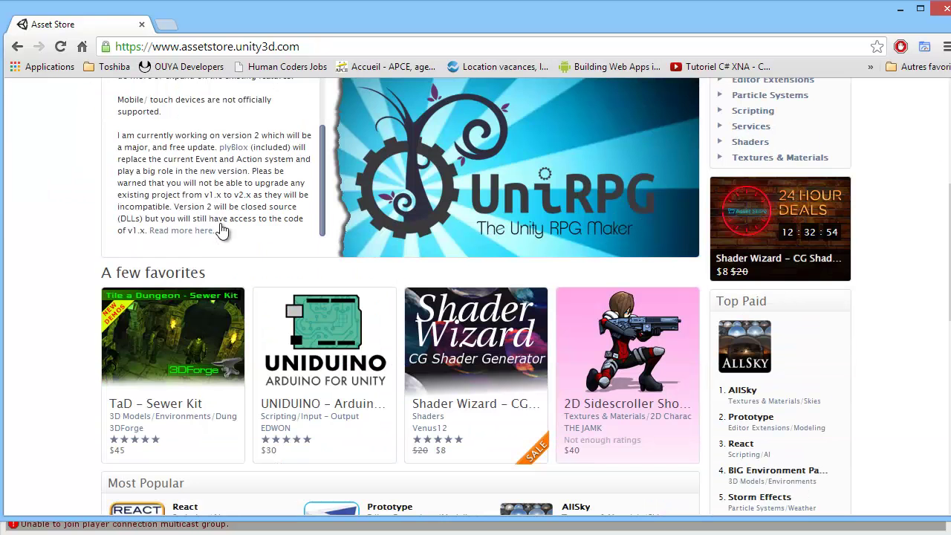
{"action": "scroll", "coordinate": [228, 234], "scroll_direction": "down", "scroll_amount": 7}
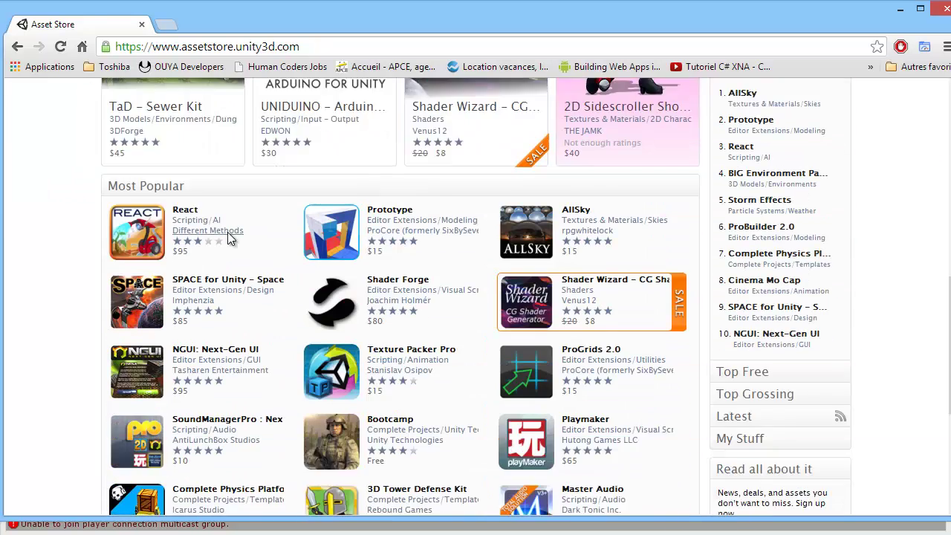
{"action": "scroll", "coordinate": [223, 233], "scroll_direction": "down", "scroll_amount": 1}
{"action": "scroll", "coordinate": [291, 257], "scroll_direction": "up", "scroll_amount": 11}
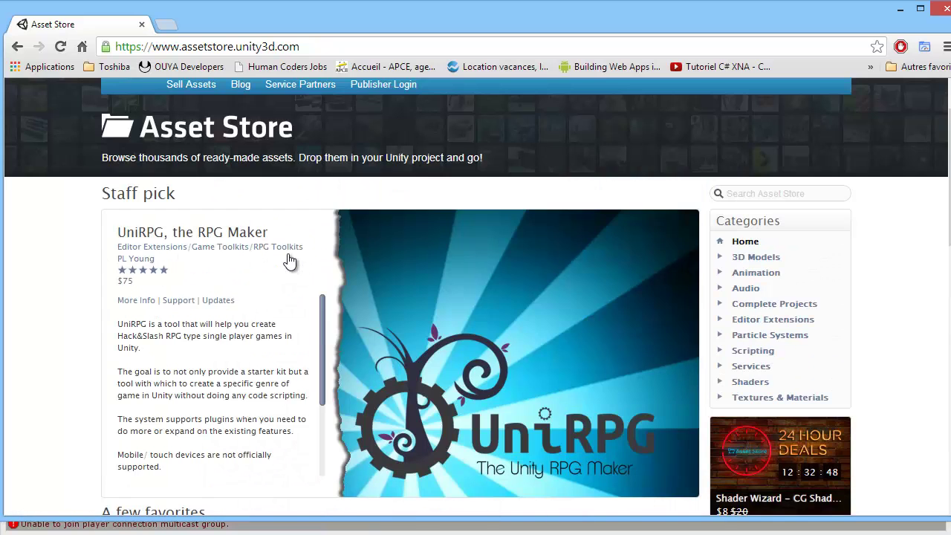
{"action": "scroll", "coordinate": [290, 262], "scroll_direction": "up", "scroll_amount": 2}
{"action": "left_click", "coordinate": [423, 529]}
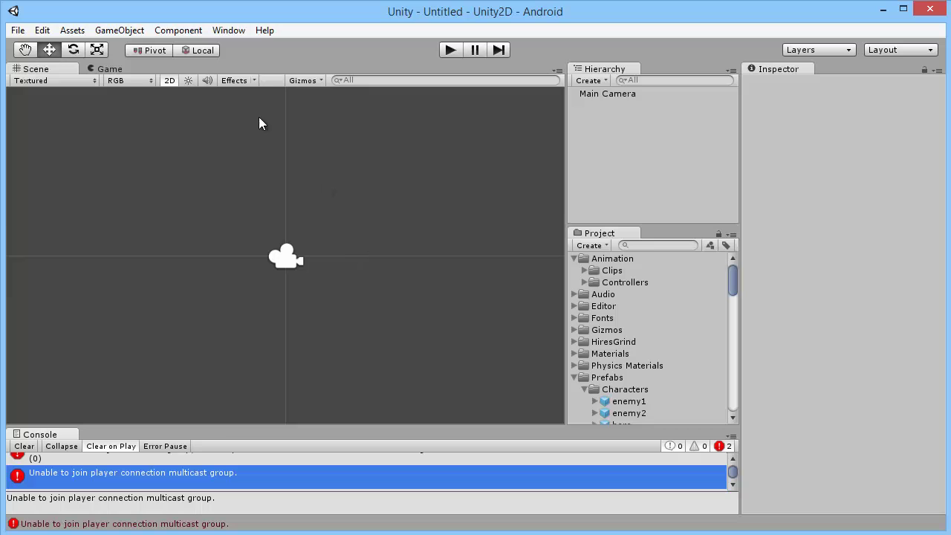
Step: Start a new project and name its folder Tutoriel2D in the Documents directory
{"action": "left_click", "coordinate": [20, 32]}
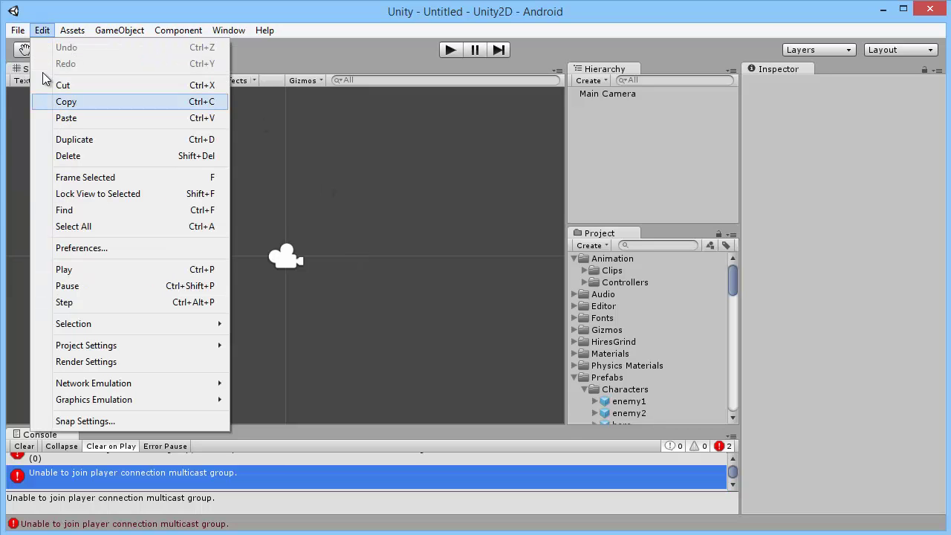
{"action": "left_click", "coordinate": [58, 123]}
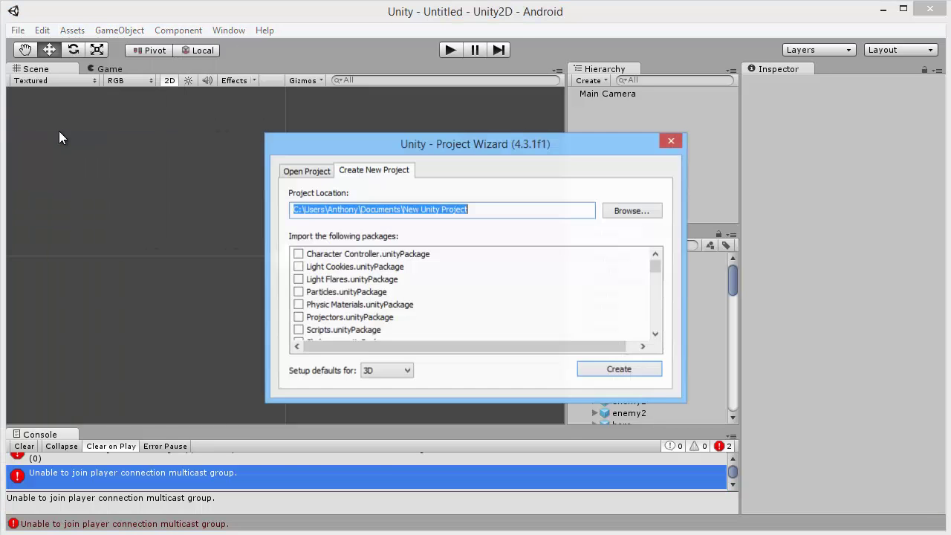
{"action": "left_click", "coordinate": [478, 213]}
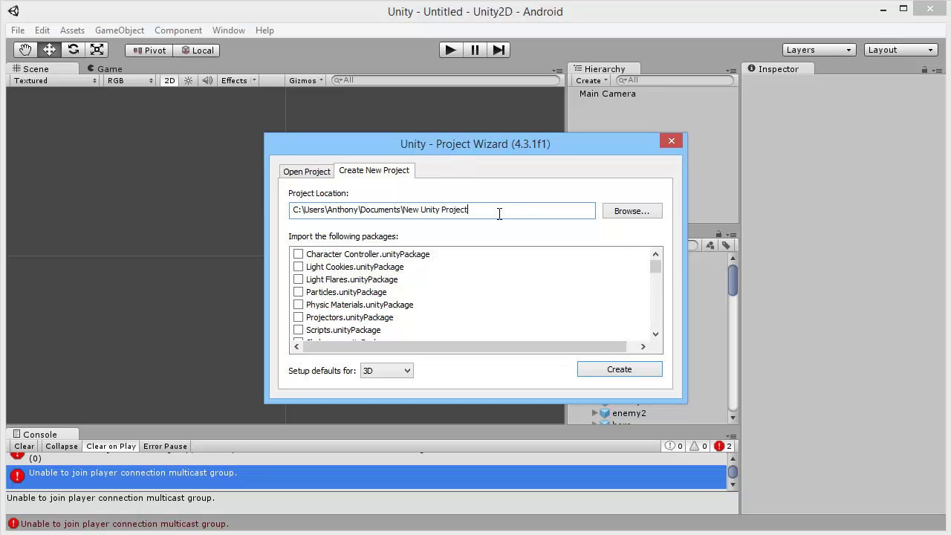
{"action": "left_click_drag", "start_coordinate": [499, 213], "coordinate": [408, 211]}
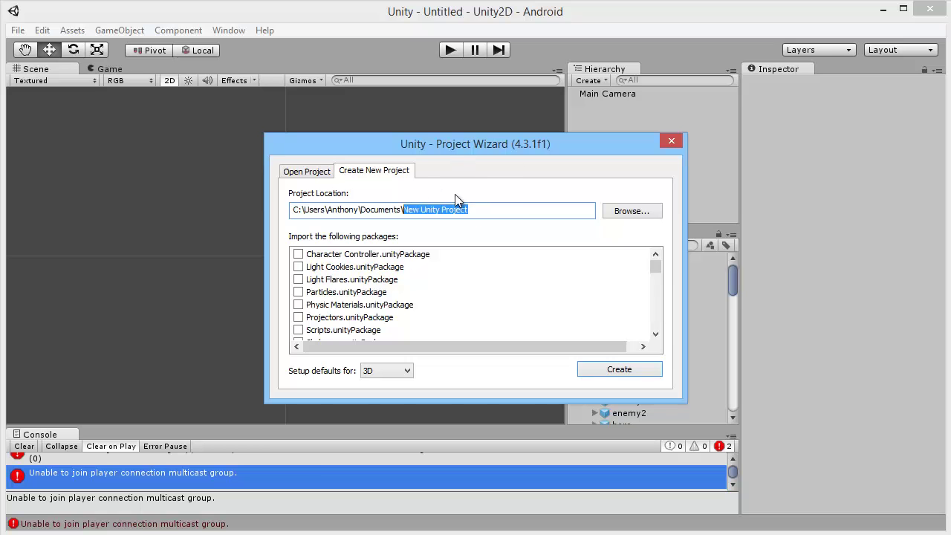
{"action": "type", "text": "Tutoriel2D"}
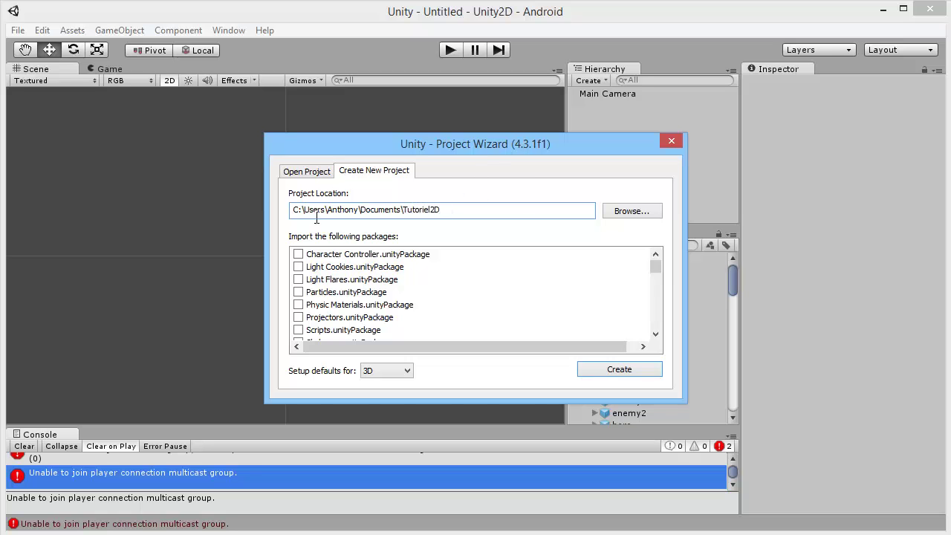
{"action": "left_click_drag", "start_coordinate": [303, 212], "coordinate": [434, 212]}
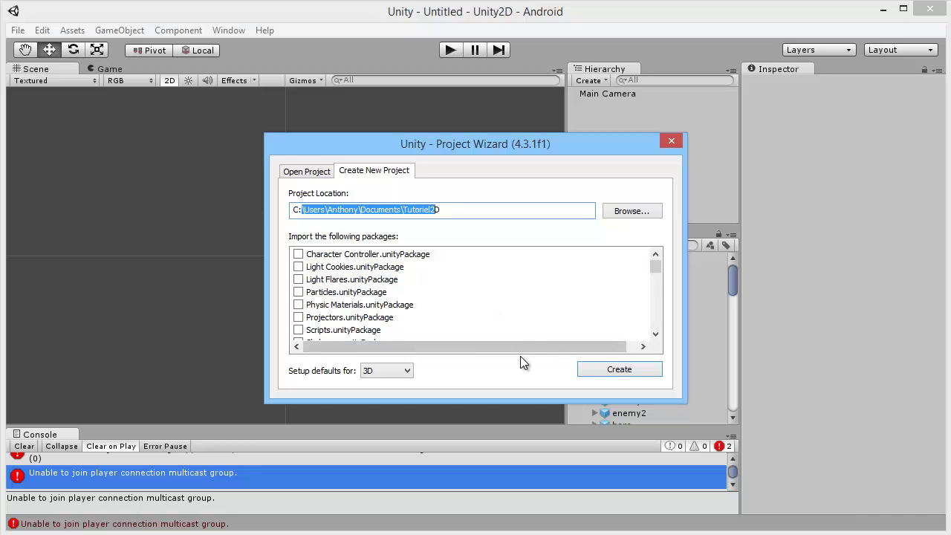
Step: Set the project defaults to 2D and create the project without importing any packages
{"action": "left_click", "coordinate": [410, 369]}
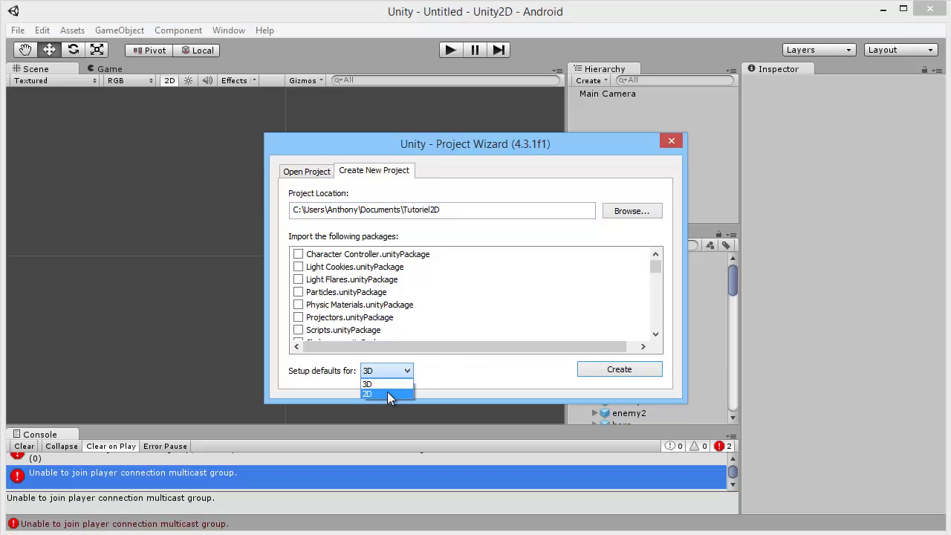
{"action": "left_click", "coordinate": [388, 394]}
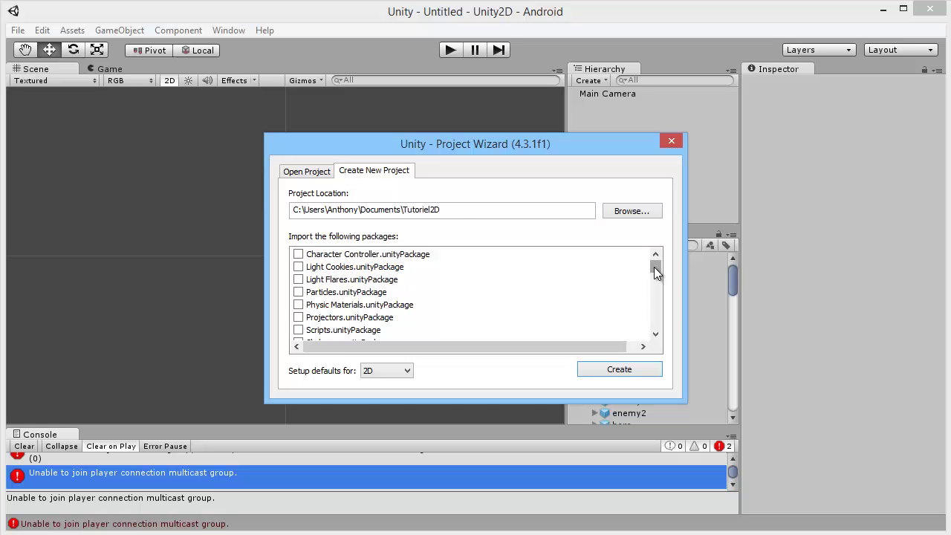
{"action": "left_click_drag", "start_coordinate": [654, 272], "coordinate": [393, 265]}
{"action": "left_click", "coordinate": [621, 371]}
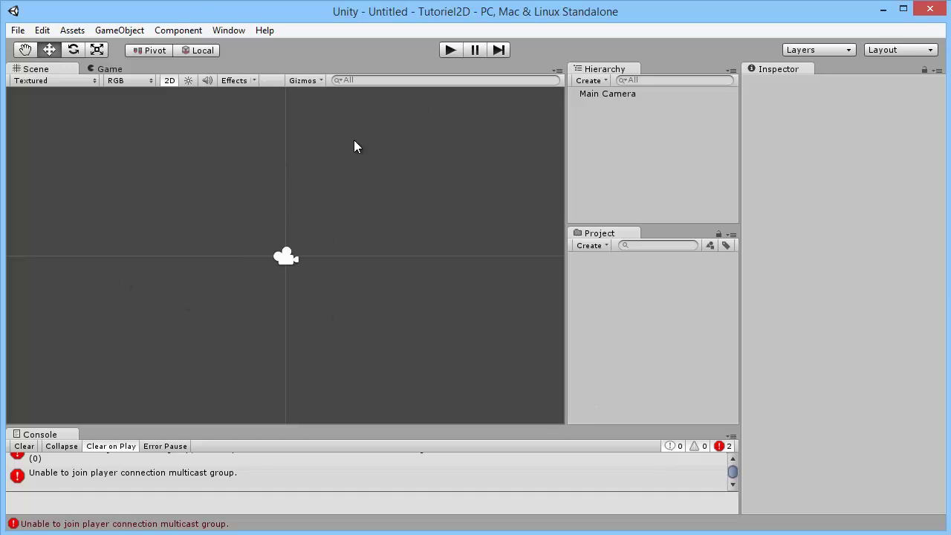
Step: Add a cube to the scene and stretch it along the X axis into a long horizontal bar
{"action": "left_click", "coordinate": [111, 34]}
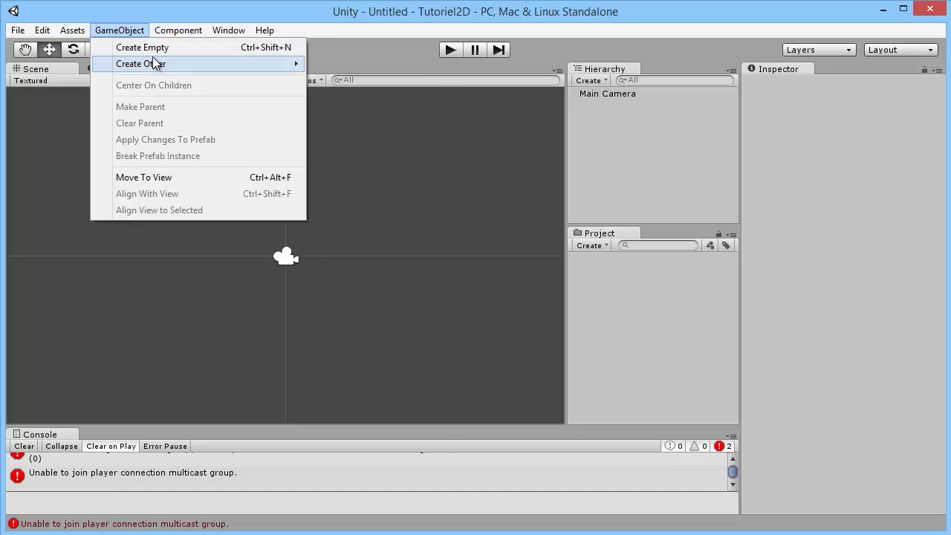
{"action": "mouse_move", "coordinate": [153, 63]}
{"action": "left_click", "coordinate": [347, 220]}
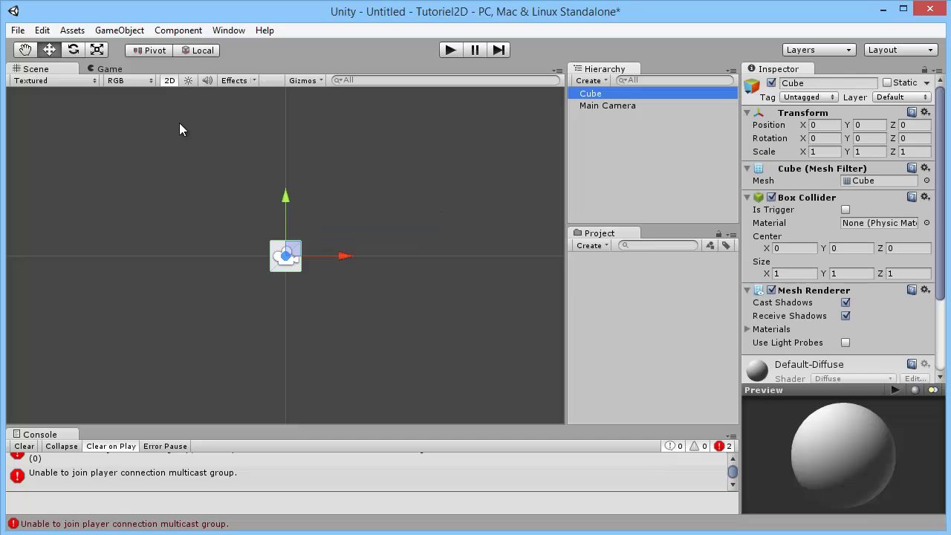
{"action": "left_click", "coordinate": [98, 55]}
{"action": "left_click_drag", "start_coordinate": [344, 256], "coordinate": [817, 253]}
{"action": "left_click_drag", "start_coordinate": [281, 198], "coordinate": [297, 232]}
{"action": "left_click", "coordinate": [467, 219]}
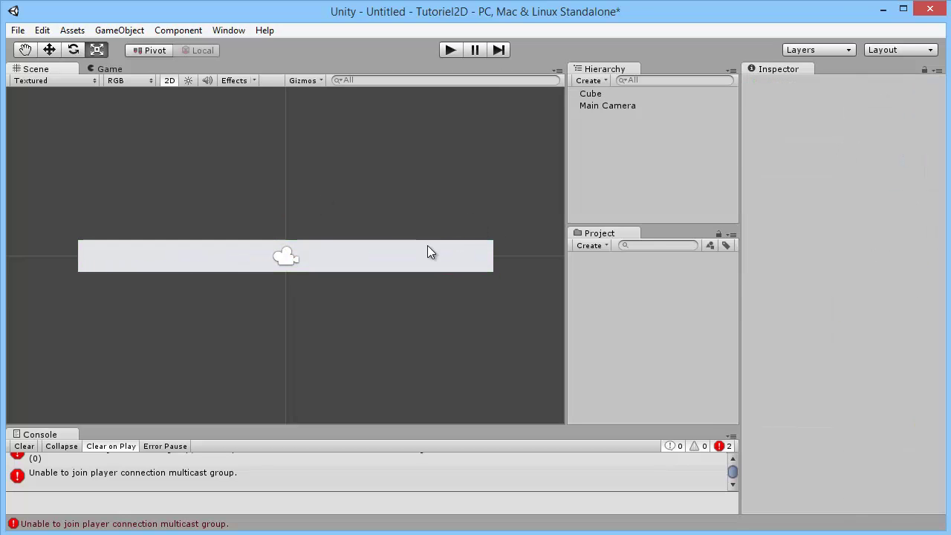
Step: Delete the stretched cube from the scene
{"action": "left_click", "coordinate": [447, 261]}
{"action": "key", "text": "Delete"}
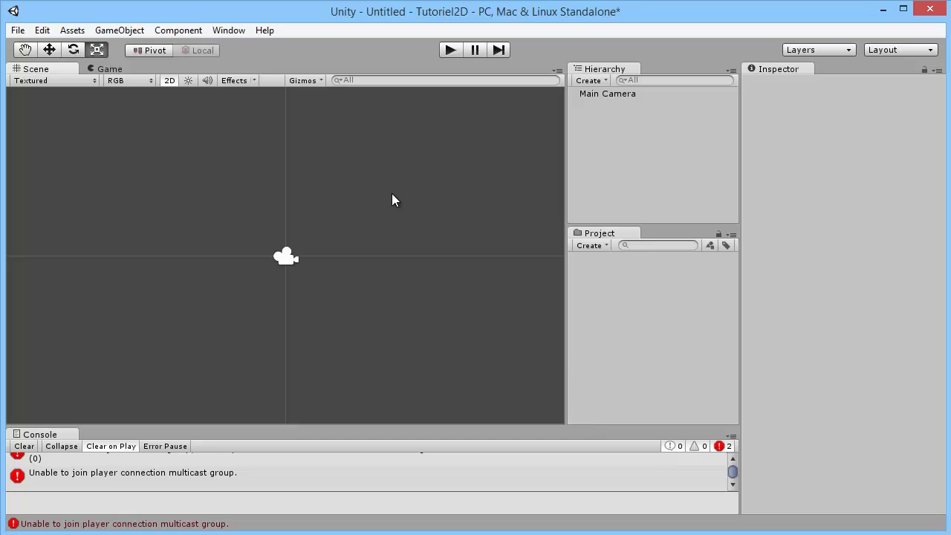
Step: Import the Character Controller package with all its items into the project
{"action": "left_click", "coordinate": [73, 32]}
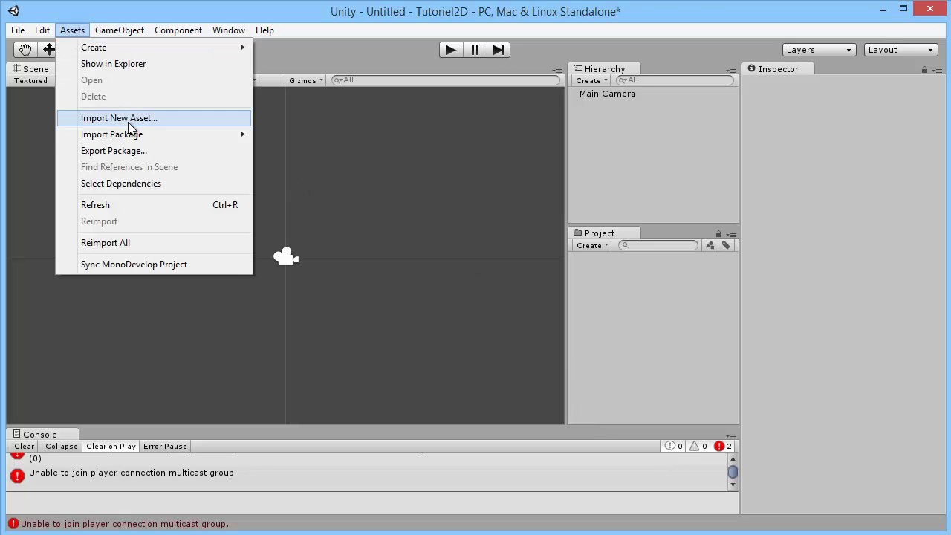
{"action": "mouse_move", "coordinate": [133, 135]}
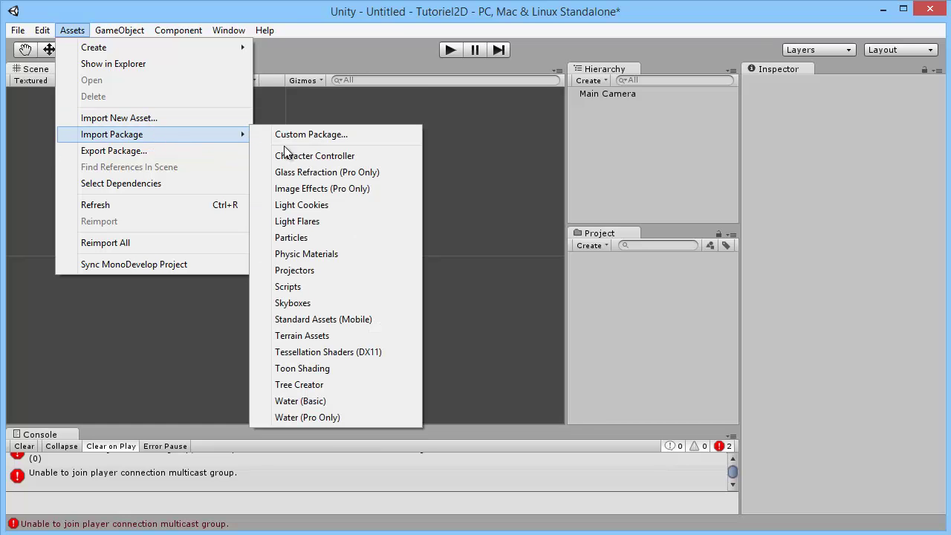
{"action": "left_click", "coordinate": [325, 157]}
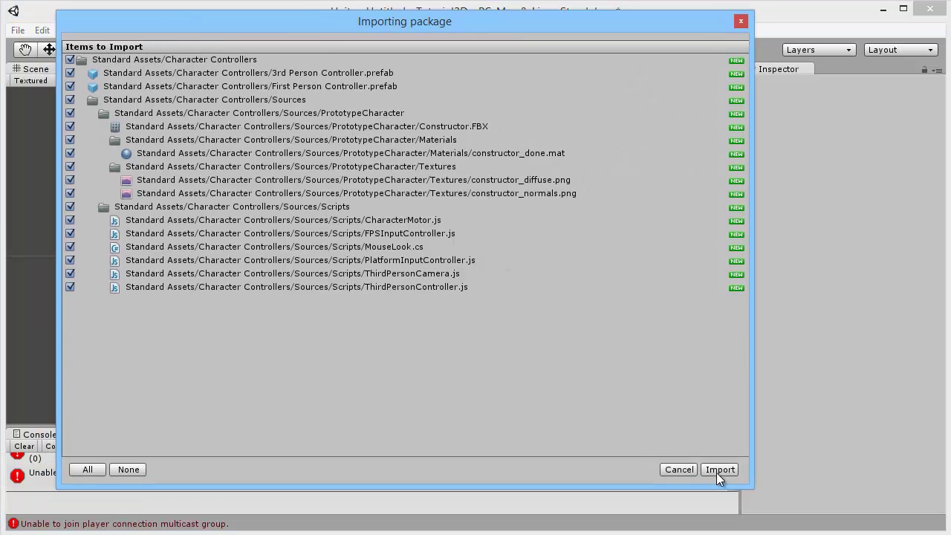
{"action": "left_click", "coordinate": [718, 472]}
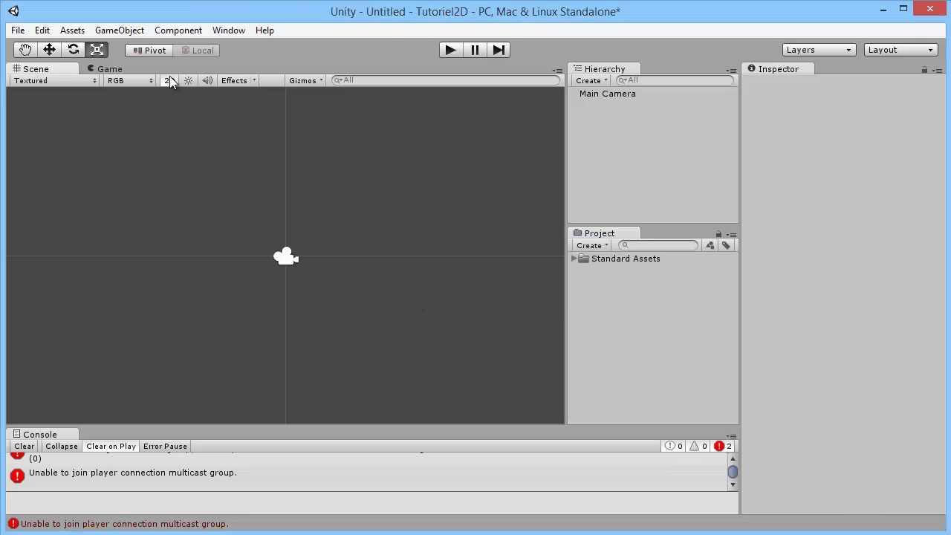
Step: Switch the Scene view from 2D to 3D and expand the Standard Assets and Character Controllers folders
{"action": "left_click", "coordinate": [169, 80]}
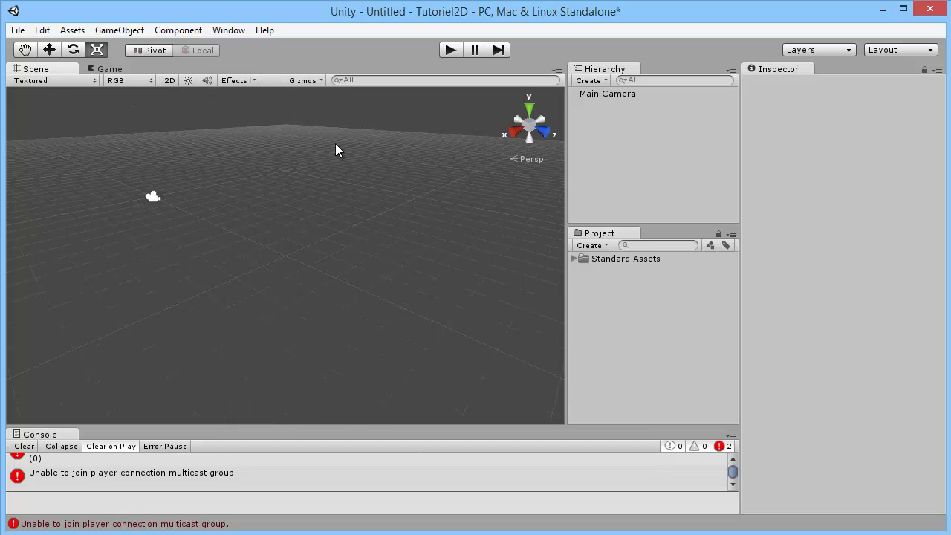
{"action": "left_click", "coordinate": [574, 258]}
{"action": "left_click", "coordinate": [585, 270]}
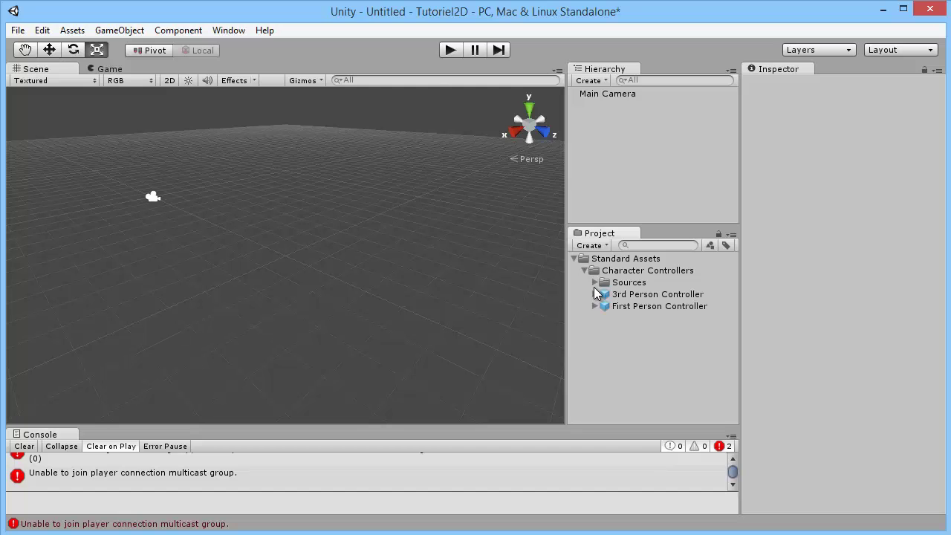
Step: Add a cube at the origin and scale it into a flat slab of about 8.17 × 0.79 × 8.17
{"action": "left_click", "coordinate": [119, 30]}
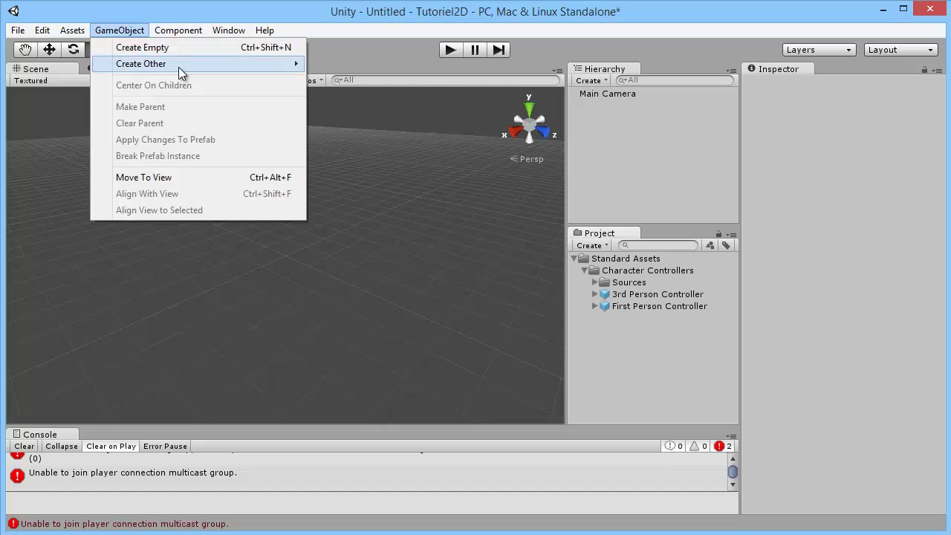
{"action": "mouse_move", "coordinate": [179, 63]}
{"action": "left_click", "coordinate": [360, 222]}
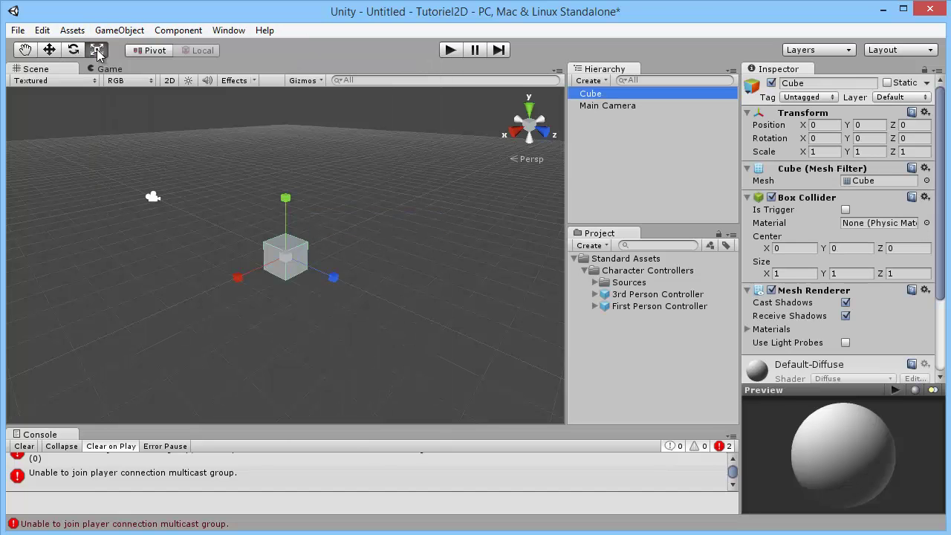
{"action": "left_click_drag", "start_coordinate": [292, 254], "coordinate": [325, 90]}
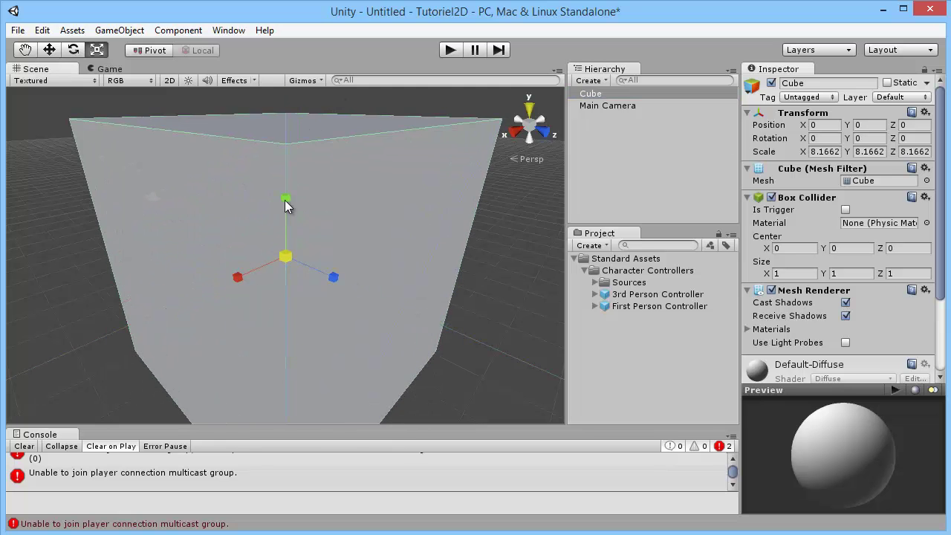
{"action": "left_click_drag", "start_coordinate": [285, 200], "coordinate": [285, 253]}
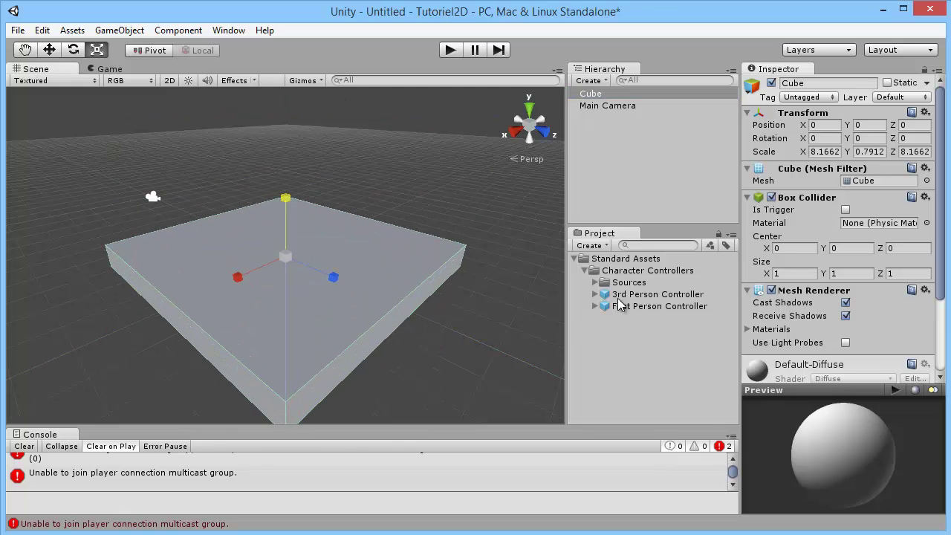
Step: Place the First Person Controller prefab on the middle of the slab and raise it above the surface
{"action": "left_click_drag", "start_coordinate": [617, 308], "coordinate": [284, 235]}
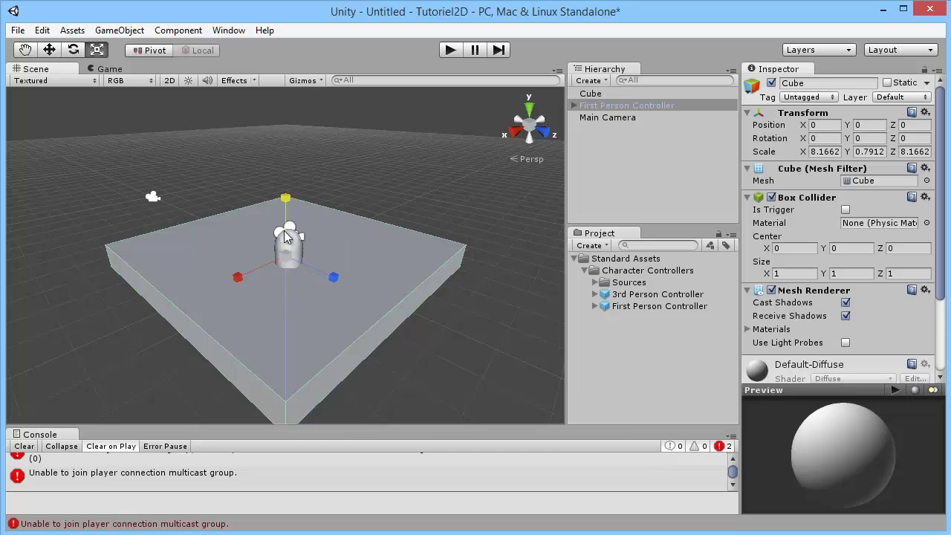
{"action": "left_click", "coordinate": [50, 51]}
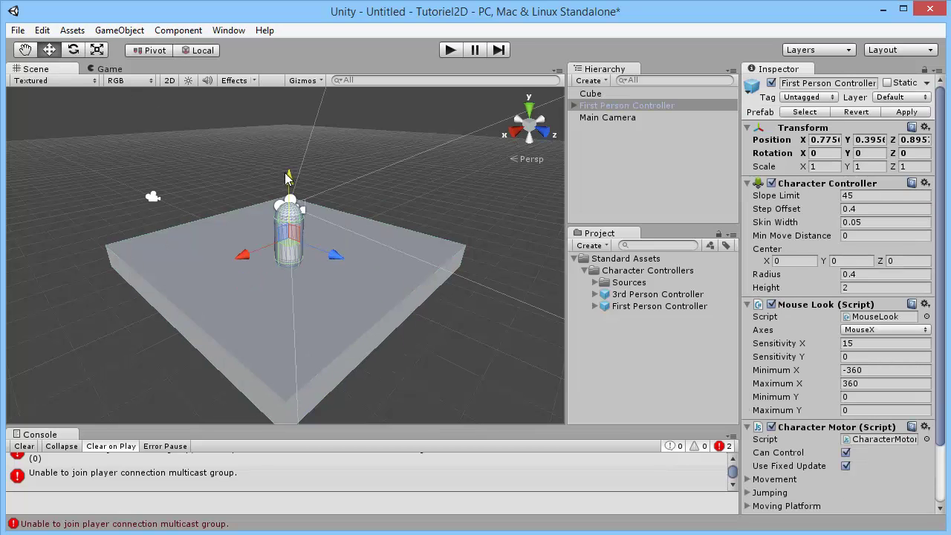
{"action": "left_click_drag", "start_coordinate": [289, 178], "coordinate": [290, 159]}
Step: Run the game, walk around the slab with the first-person character, and stop play mode
{"action": "left_click", "coordinate": [451, 50]}
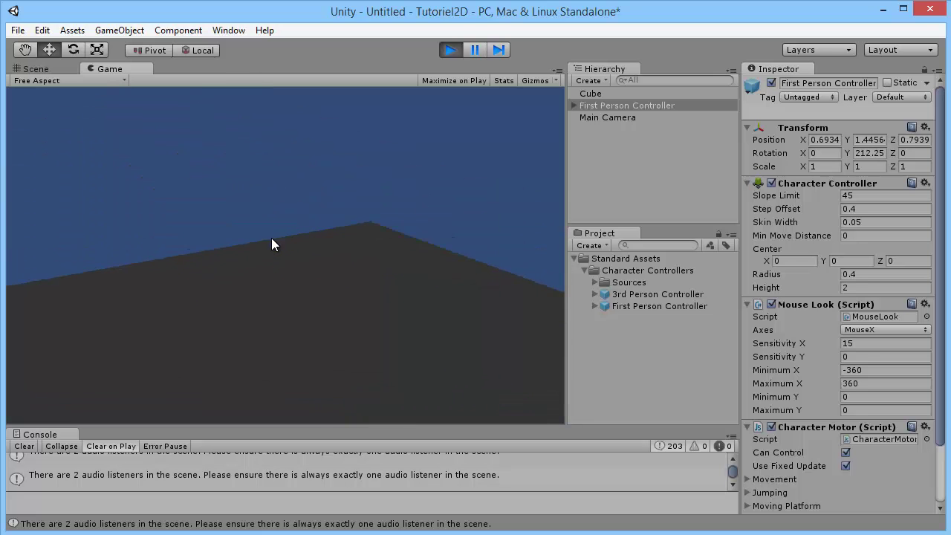
{"action": "key", "text": "s"}
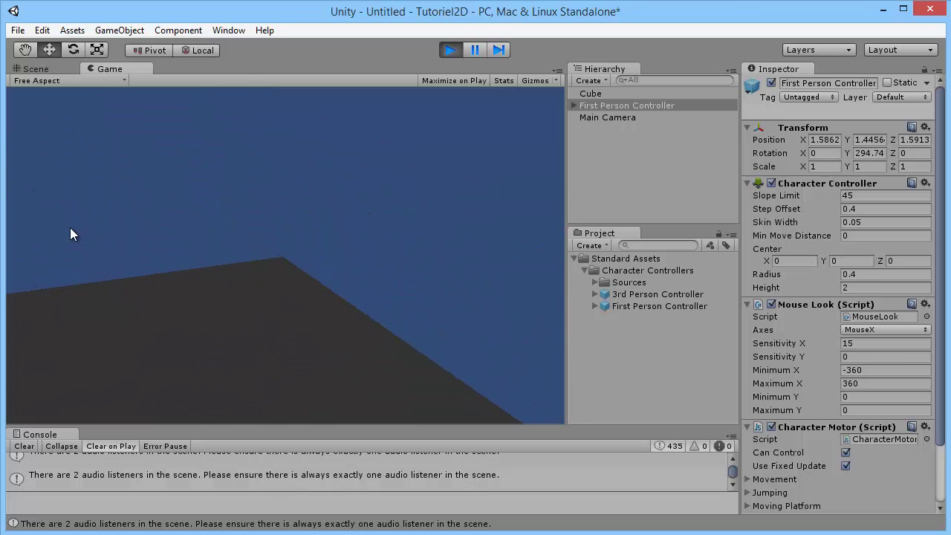
{"action": "key", "text": "w"}
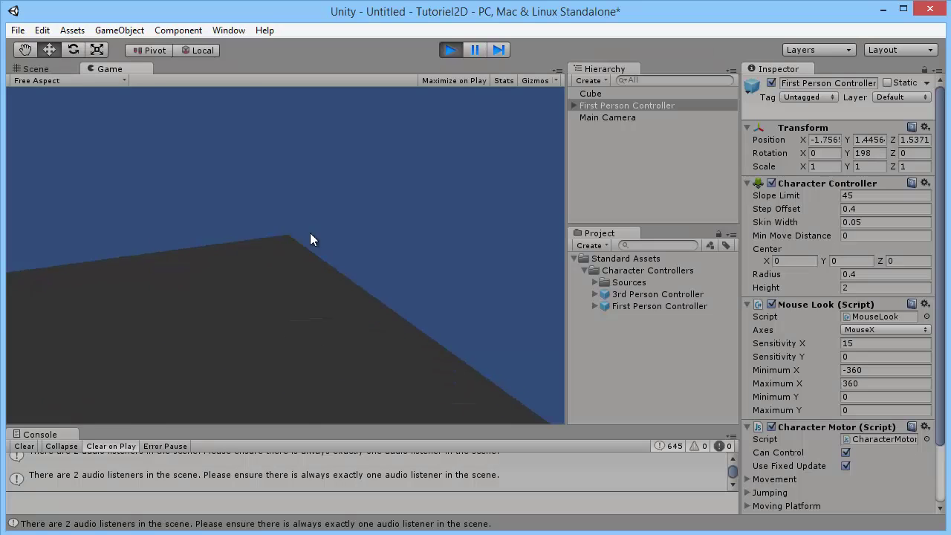
{"action": "left_click", "coordinate": [450, 50]}
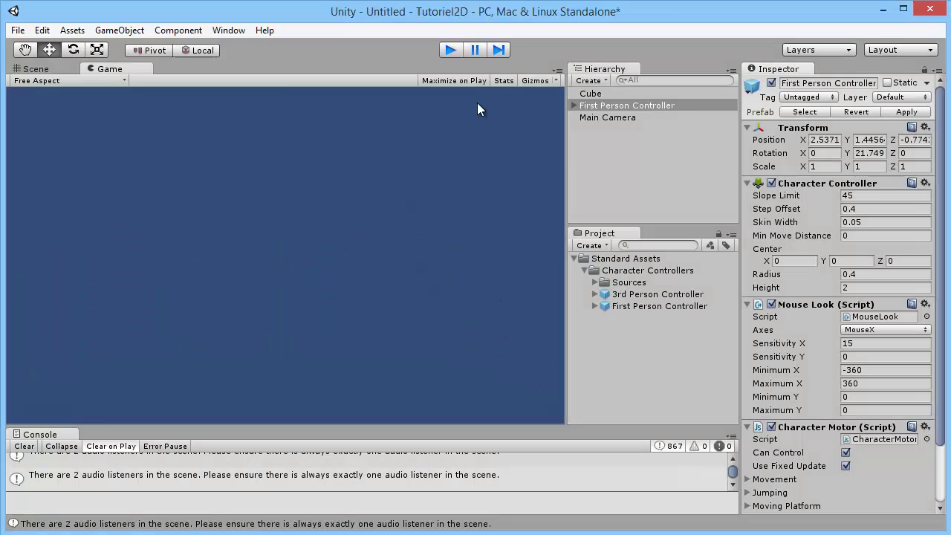
Step: Delete the First Person Controller, place the 3rd Person Controller prefab on the slab and raise it to about 1.48 in Y
{"action": "left_click", "coordinate": [610, 107]}
{"action": "key", "text": "Delete"}
{"action": "left_click_drag", "start_coordinate": [639, 297], "coordinate": [203, 243]}
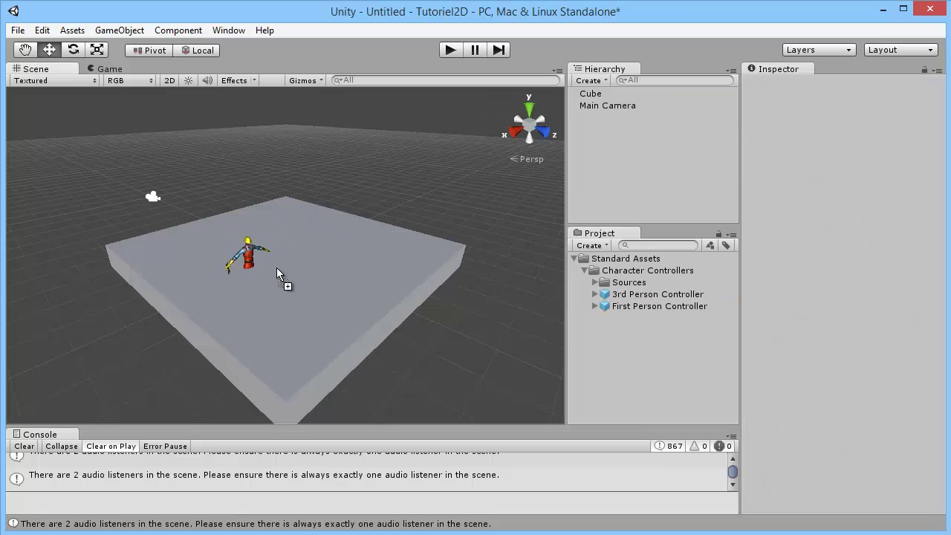
{"action": "left_click_drag", "start_coordinate": [277, 267], "coordinate": [276, 267]}
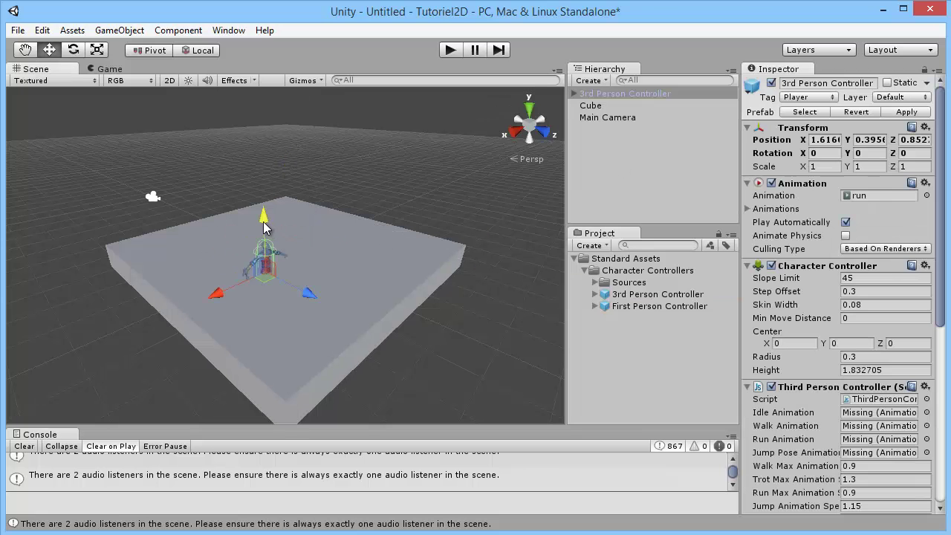
Step: Run the game to try moving the third-person character, stop play mode, and delete the 3rd Person Controller from the scene
{"action": "left_click", "coordinate": [449, 51]}
{"action": "key", "text": "Left"}
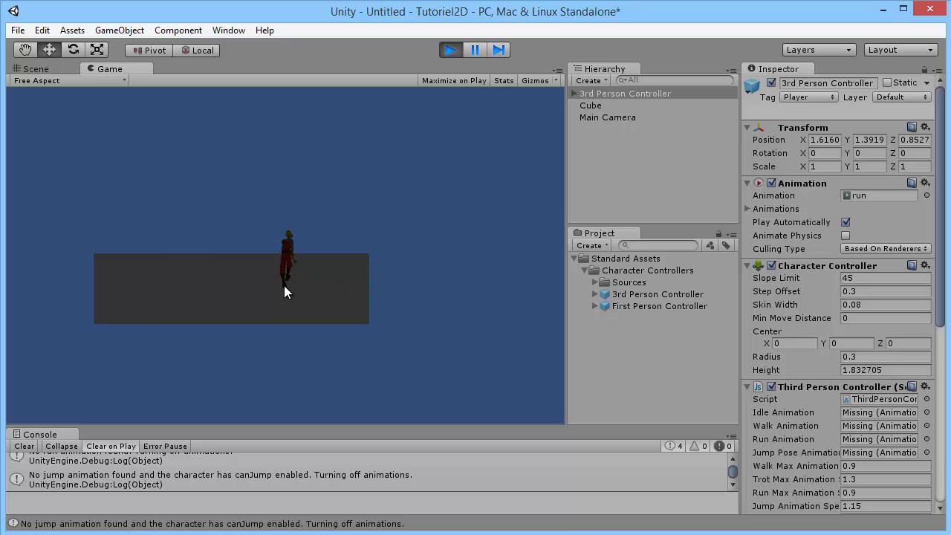
{"action": "key", "text": "Right"}
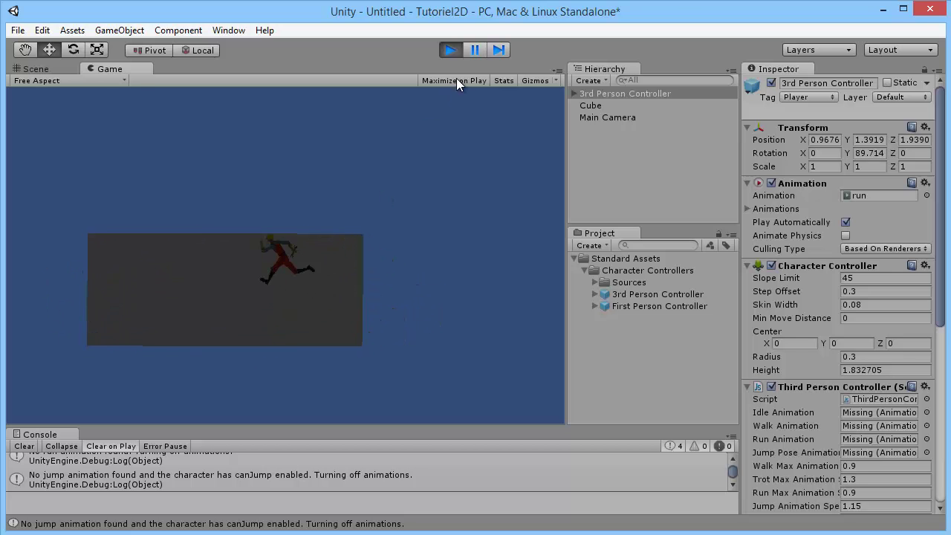
{"action": "left_click", "coordinate": [451, 50]}
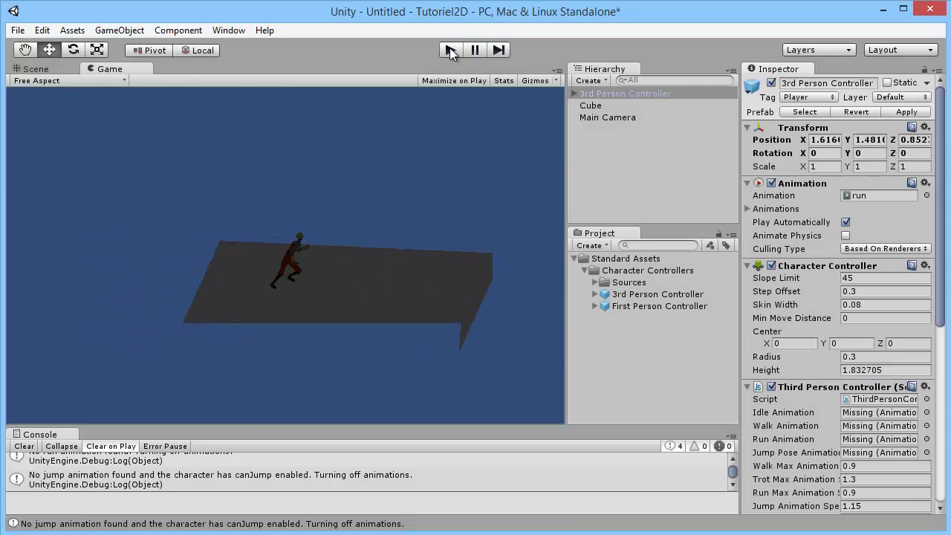
{"action": "left_click", "coordinate": [594, 95]}
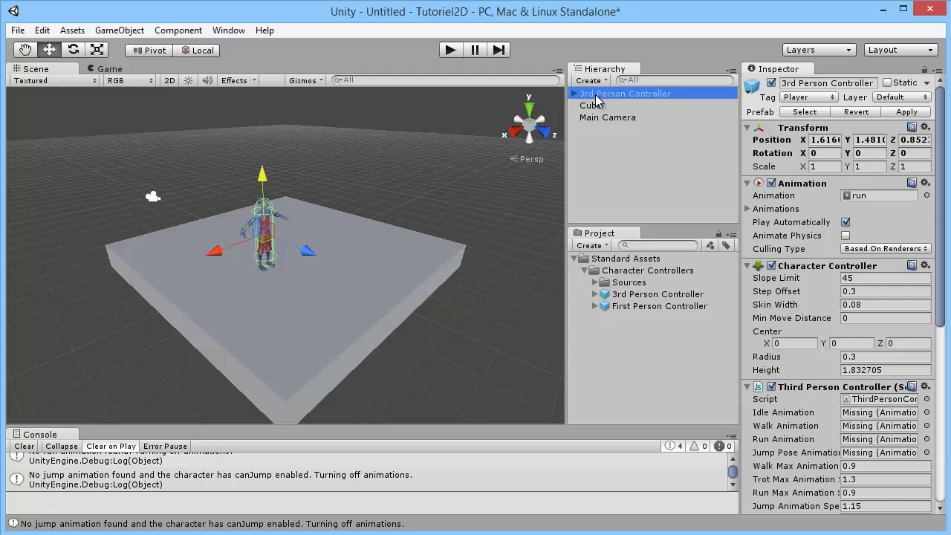
{"action": "key", "text": "Delete"}
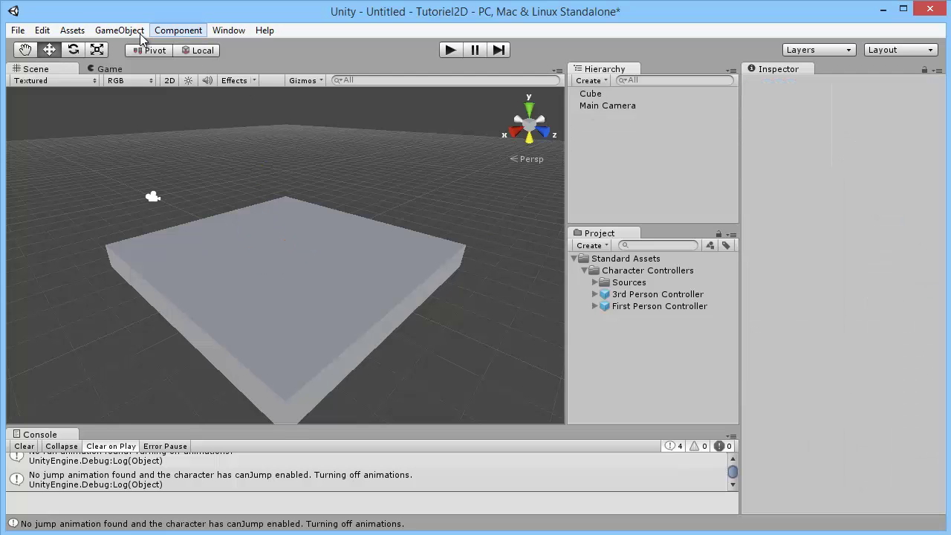
Step: Import the Particles standard package with all of its items
{"action": "left_click", "coordinate": [74, 31]}
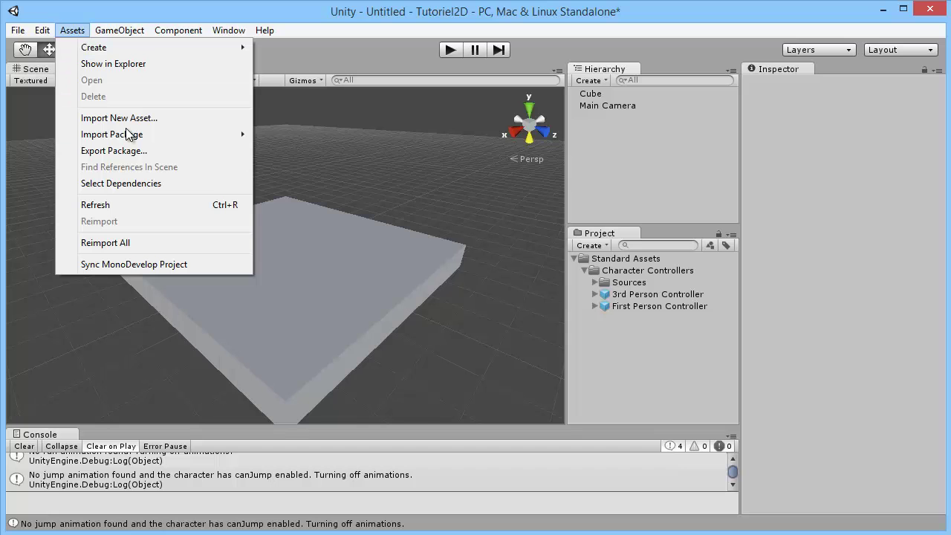
{"action": "mouse_move", "coordinate": [136, 134]}
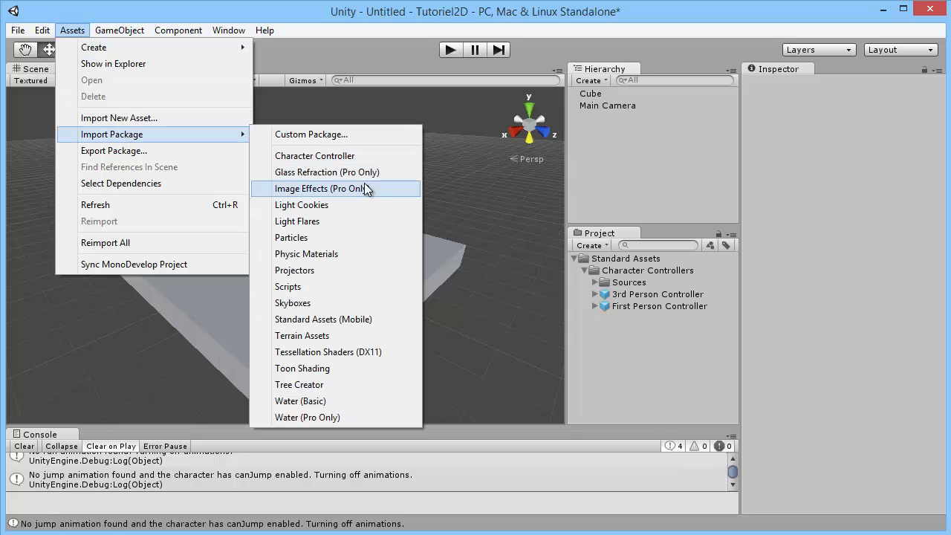
{"action": "left_click", "coordinate": [308, 238]}
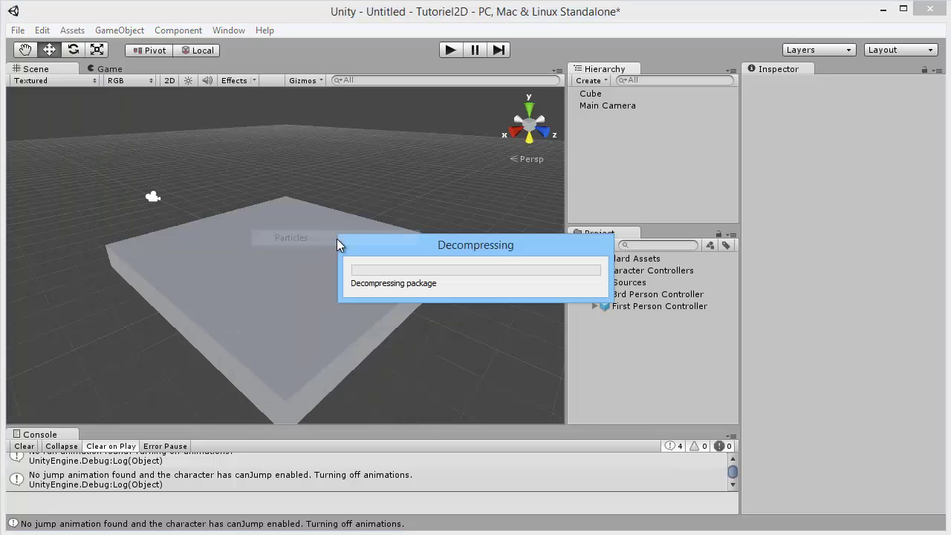
{"action": "scroll", "coordinate": [595, 288], "scroll_direction": "down", "scroll_amount": 10}
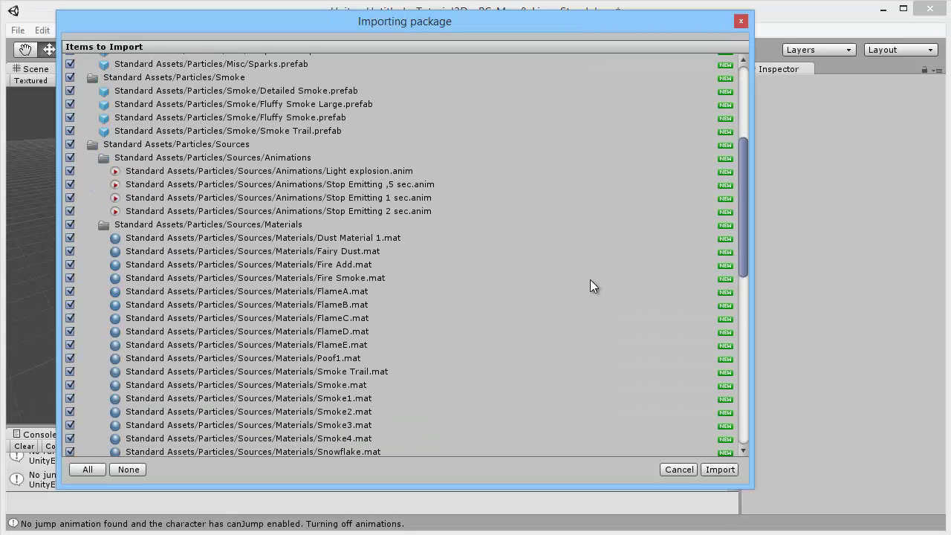
{"action": "scroll", "coordinate": [601, 312], "scroll_direction": "up", "scroll_amount": 10}
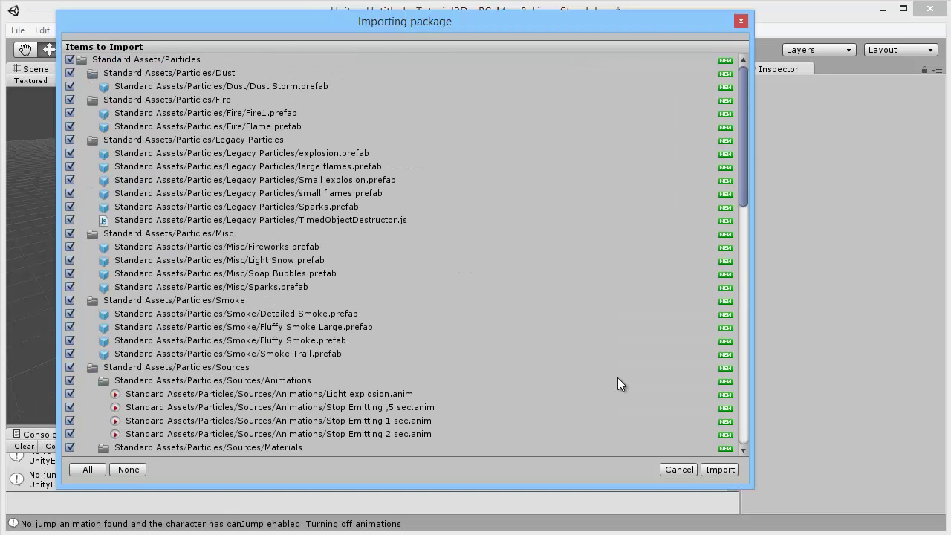
{"action": "left_click", "coordinate": [718, 469]}
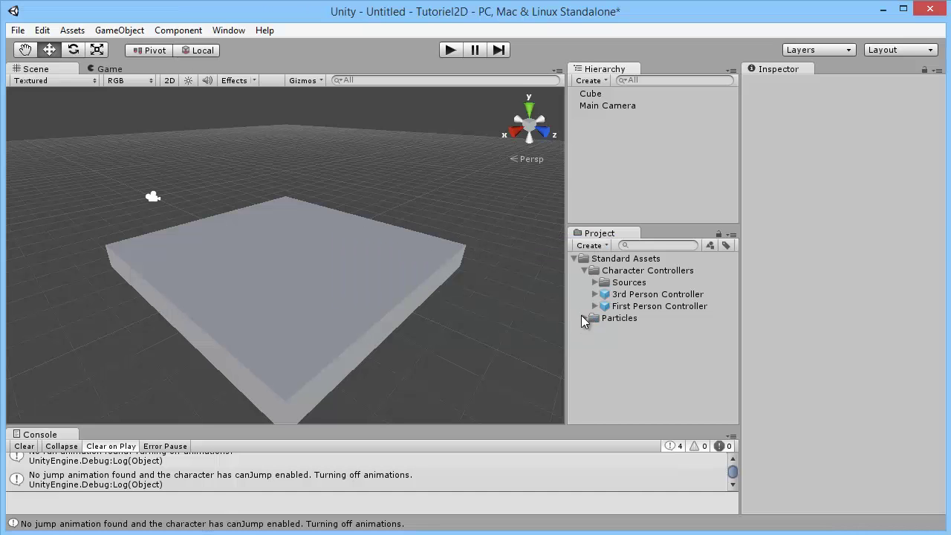
Step: Preview the Dust Storm prefab from the Particles Dust folder on the slab, view it from another angle, and remove it
{"action": "left_click", "coordinate": [585, 318]}
{"action": "left_click", "coordinate": [595, 330]}
{"action": "left_click_drag", "start_coordinate": [640, 342], "coordinate": [296, 254]}
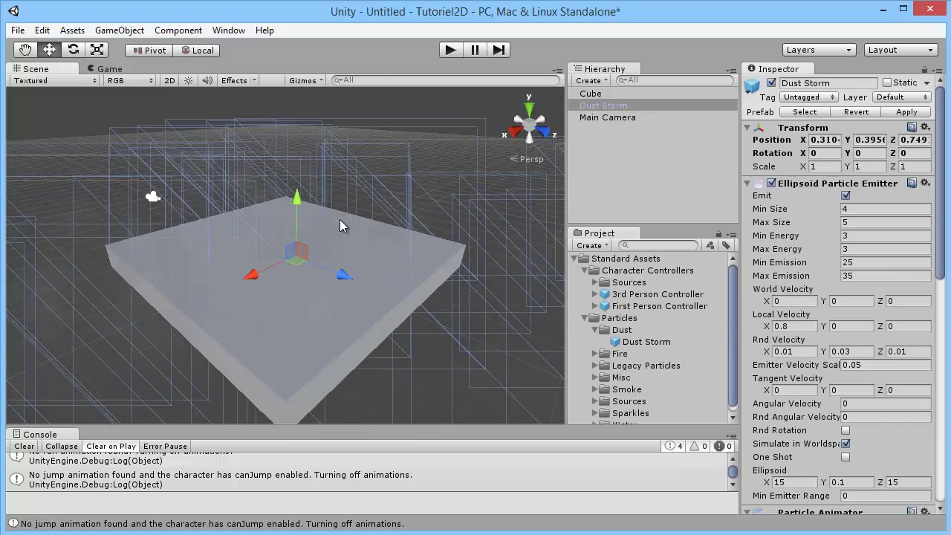
{"action": "left_click", "coordinate": [59, 101]}
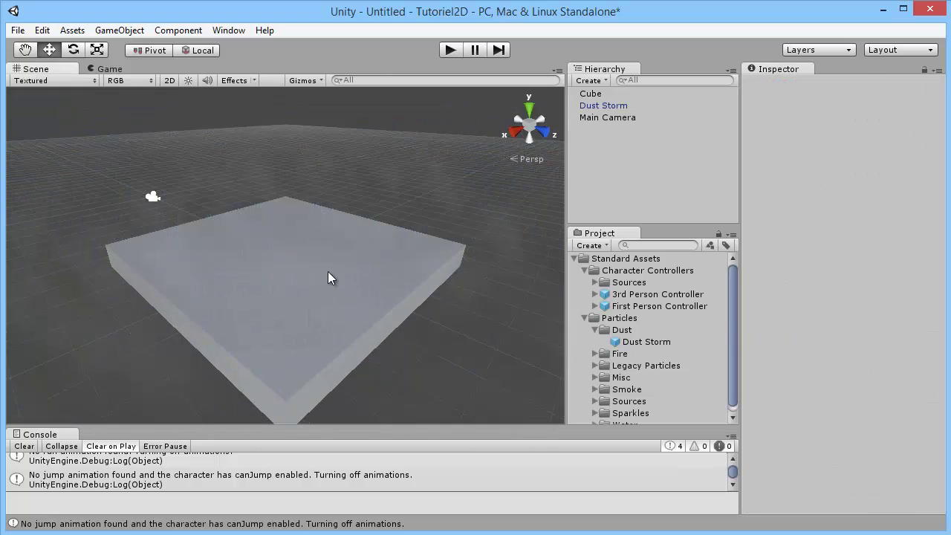
{"action": "left_click_drag", "start_coordinate": [330, 277], "coordinate": [848, 231], "text": "alt"}
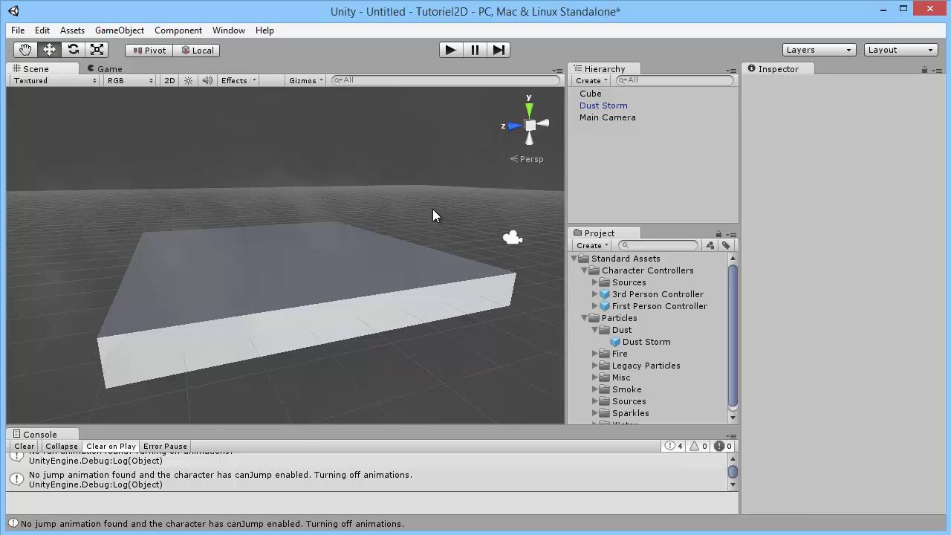
{"action": "left_click_drag", "start_coordinate": [433, 210], "coordinate": [938, 330]}
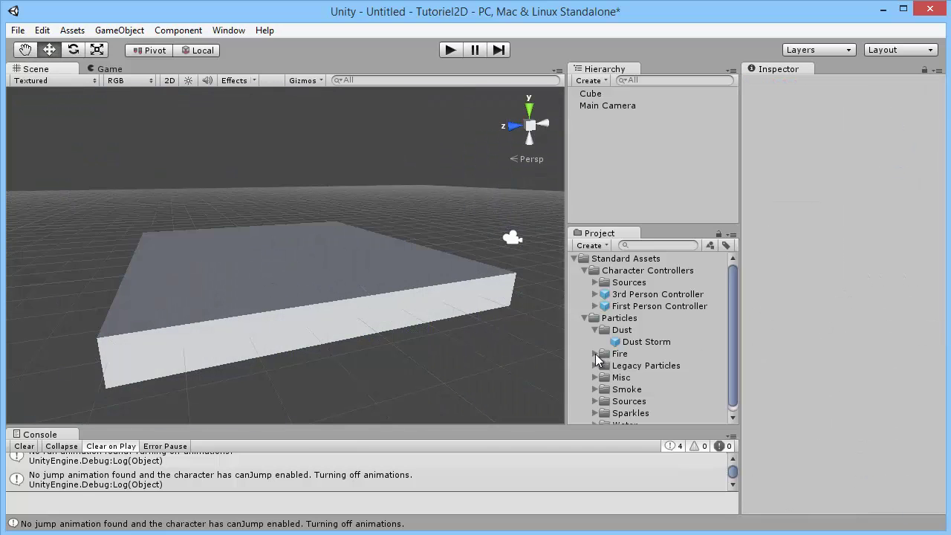
Step: Preview the Fire1 prefab from the Fire folder on the slab and delete it from the scene
{"action": "left_click", "coordinate": [595, 354]}
{"action": "left_click_drag", "start_coordinate": [624, 365], "coordinate": [397, 290]}
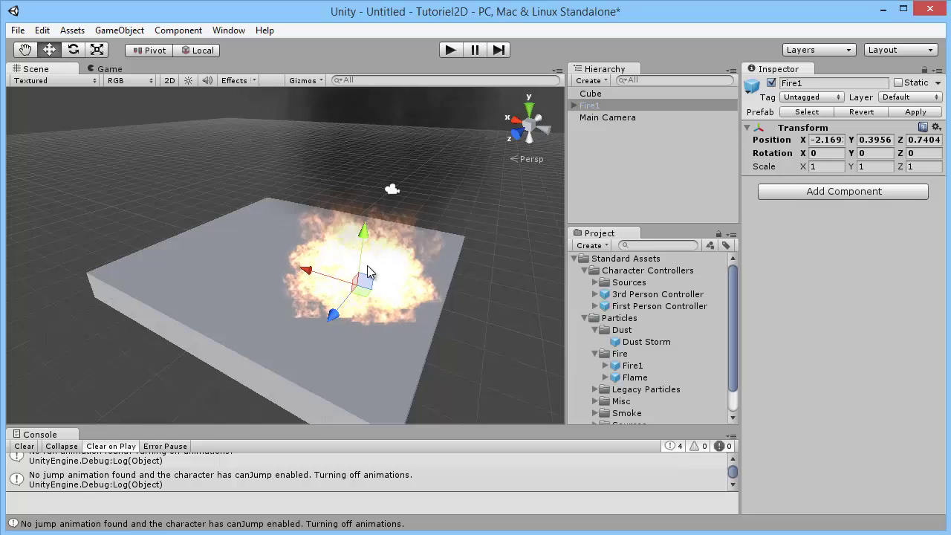
{"action": "key", "text": "Delete"}
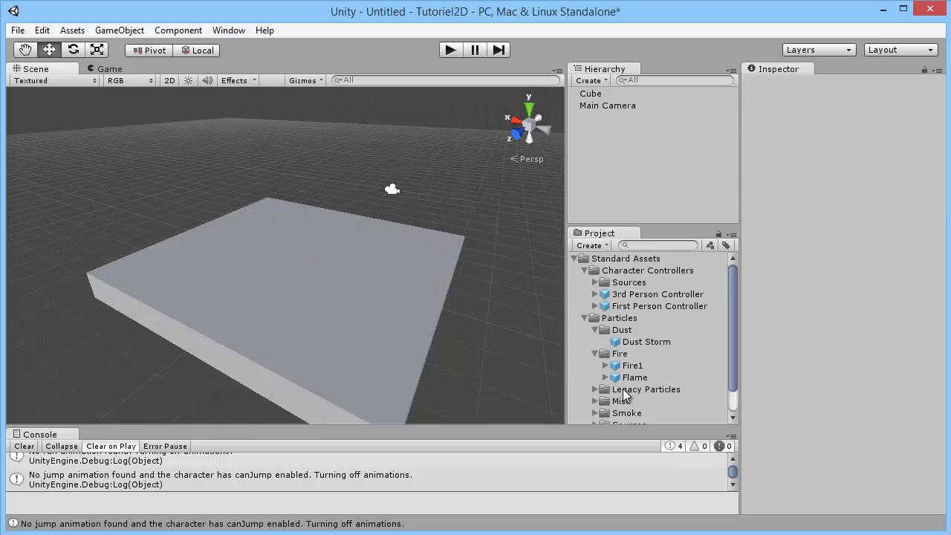
Step: Preview the explosion and Sparks prefabs from the Legacy Particles folder on the slab, deleting each from the scene
{"action": "scroll", "coordinate": [599, 387], "scroll_direction": "down", "scroll_amount": 2}
{"action": "left_click", "coordinate": [596, 362]}
{"action": "scroll", "coordinate": [595, 362], "scroll_direction": "down", "scroll_amount": 3}
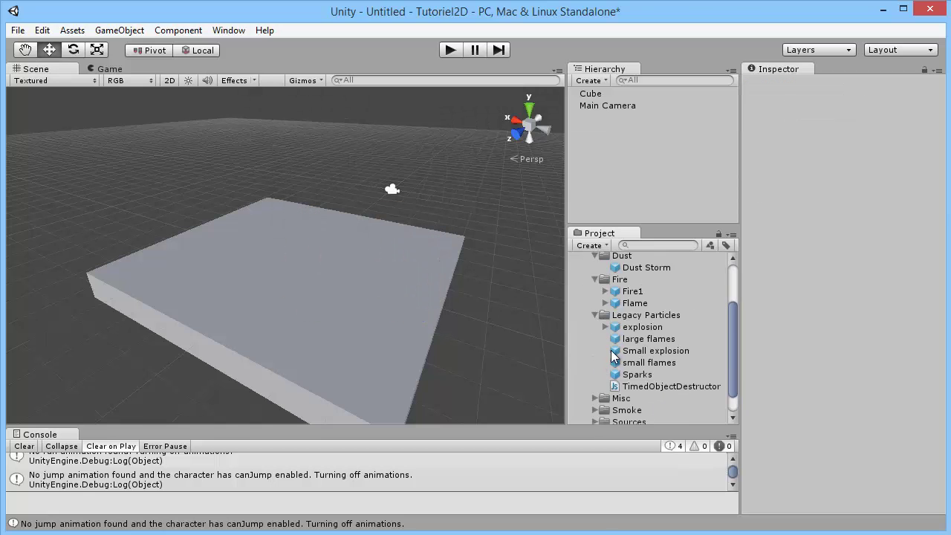
{"action": "left_click_drag", "start_coordinate": [636, 332], "coordinate": [294, 278]}
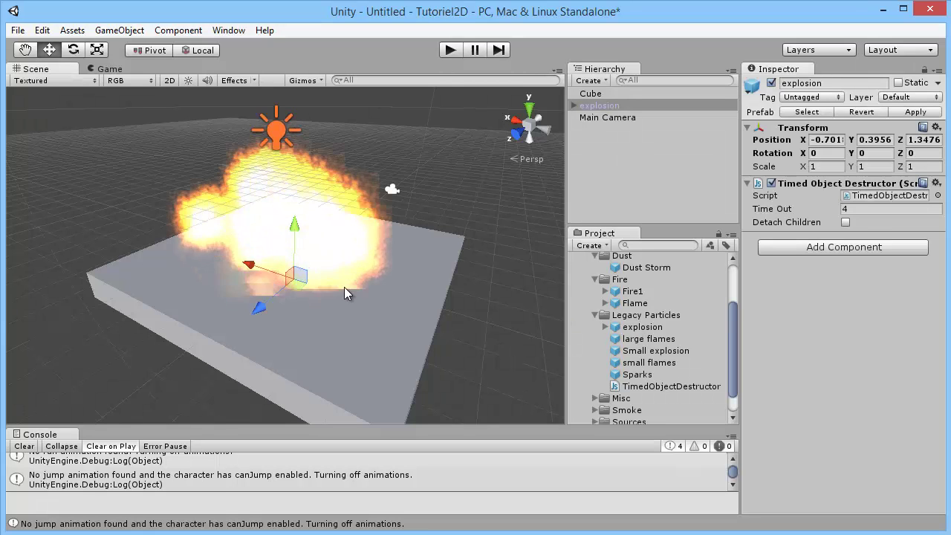
{"action": "key", "text": "Delete"}
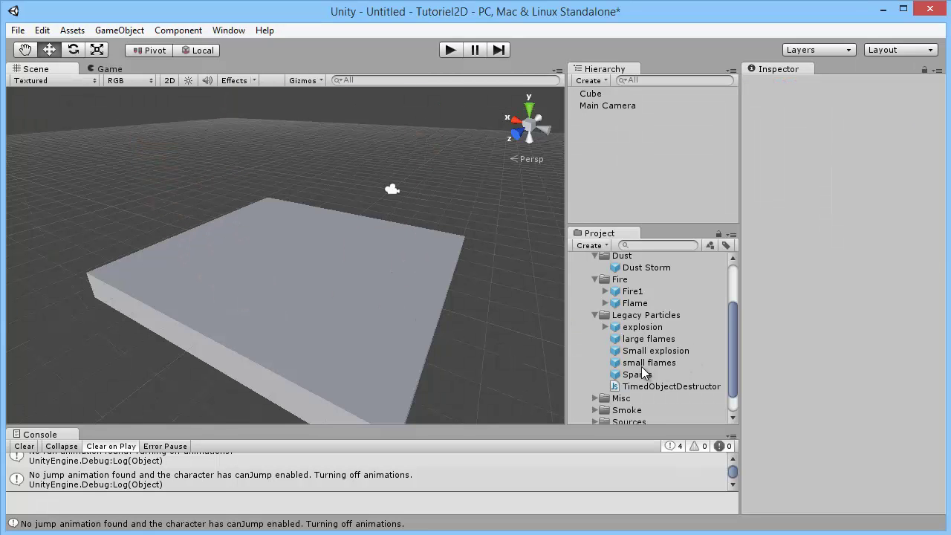
{"action": "key", "text": "ctrl+z"}
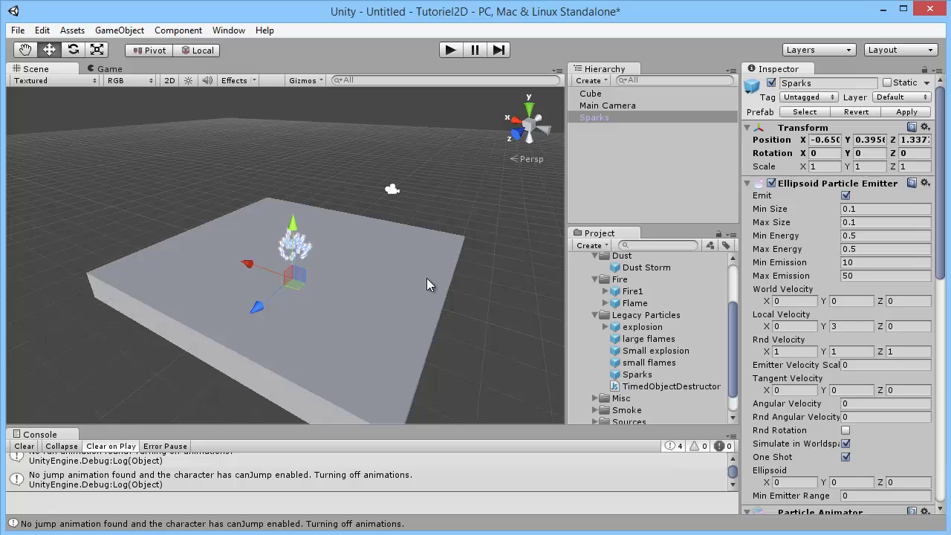
{"action": "key", "text": "Delete"}
Step: Preview the Fireworks and Soap Bubbles prefabs from the Misc folder on the slab, deleting each from the scene
{"action": "scroll", "coordinate": [626, 348], "scroll_direction": "down", "scroll_amount": 2}
{"action": "left_click", "coordinate": [601, 372]}
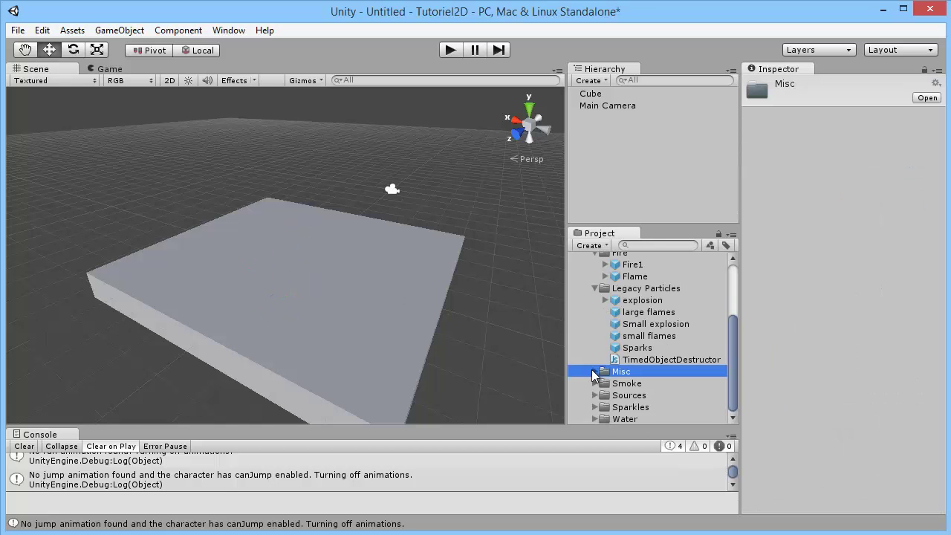
{"action": "left_click", "coordinate": [595, 371]}
{"action": "scroll", "coordinate": [644, 367], "scroll_direction": "down", "scroll_amount": 3}
{"action": "left_click_drag", "start_coordinate": [643, 339], "coordinate": [342, 298]}
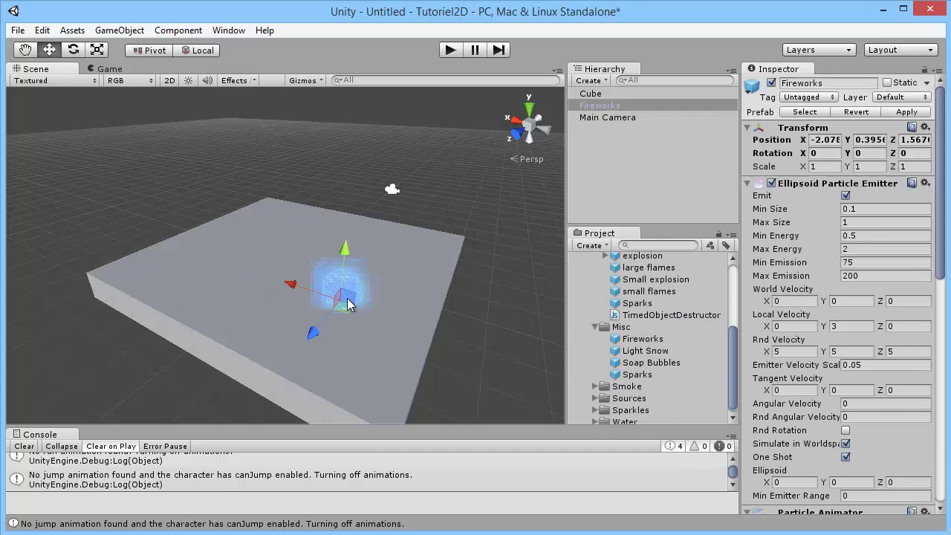
{"action": "left_click_drag", "start_coordinate": [481, 287], "coordinate": [703, 380]}
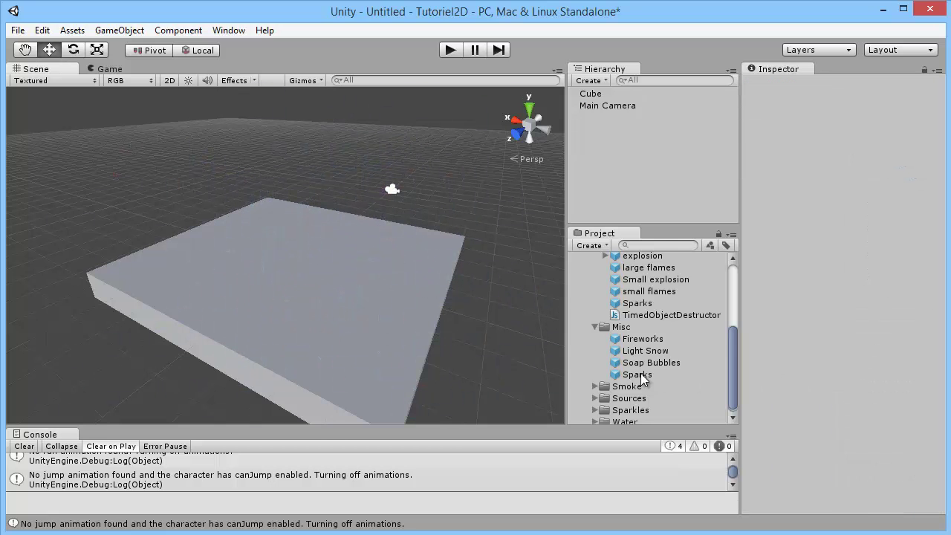
{"action": "left_click_drag", "start_coordinate": [643, 368], "coordinate": [313, 298]}
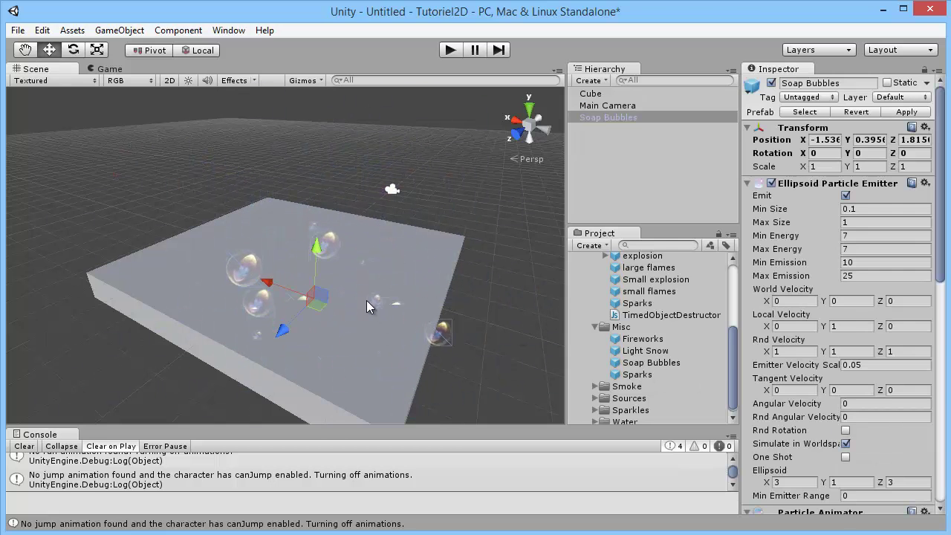
{"action": "left_click_drag", "start_coordinate": [633, 343], "coordinate": [632, 344]}
Step: Place the Detailed Smoke prefab from the Smoke folder on the slab, check it in the Game view, and delete it
{"action": "left_click", "coordinate": [596, 384]}
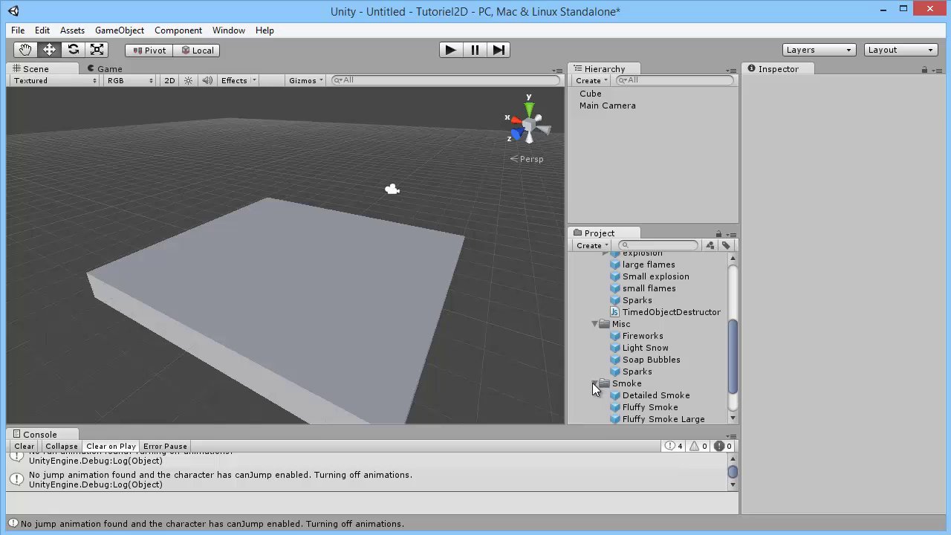
{"action": "left_click_drag", "start_coordinate": [632, 395], "coordinate": [285, 273]}
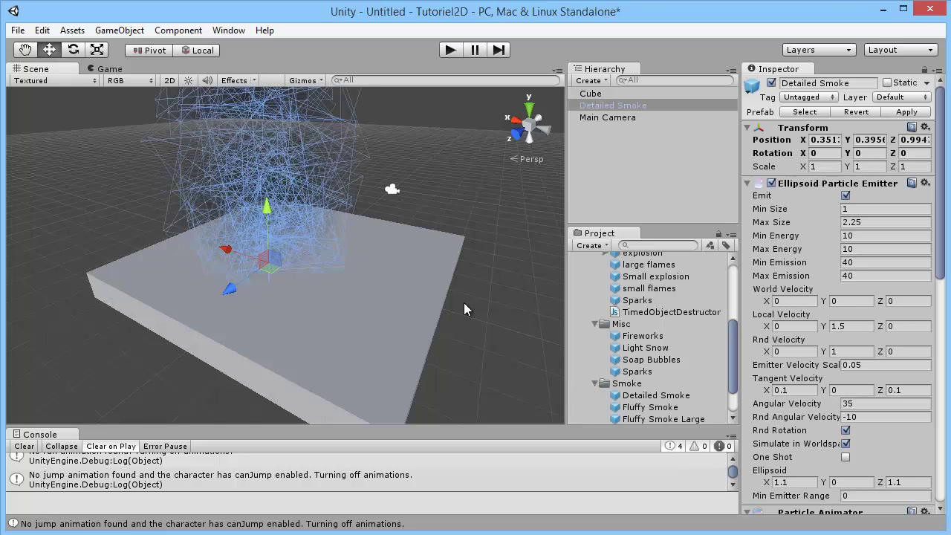
{"action": "left_click", "coordinate": [112, 67]}
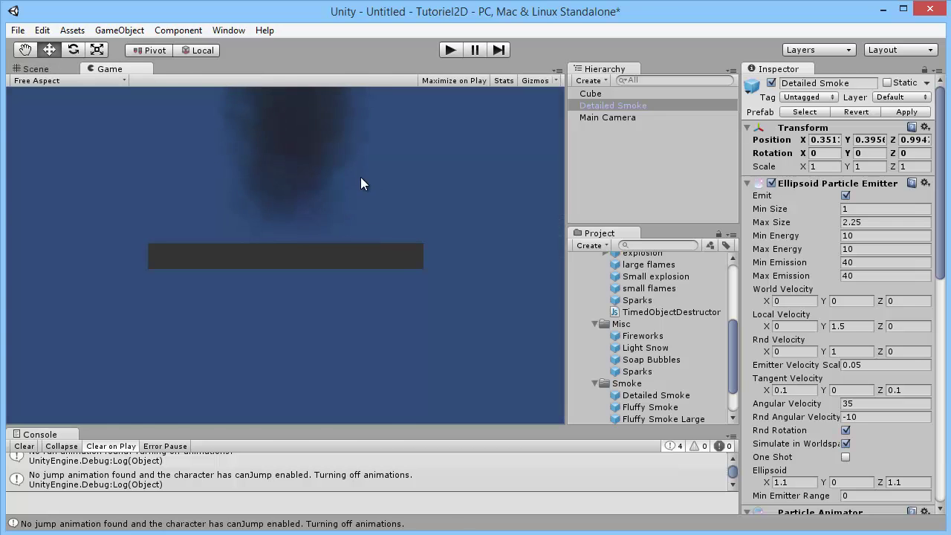
{"action": "left_click", "coordinate": [36, 69]}
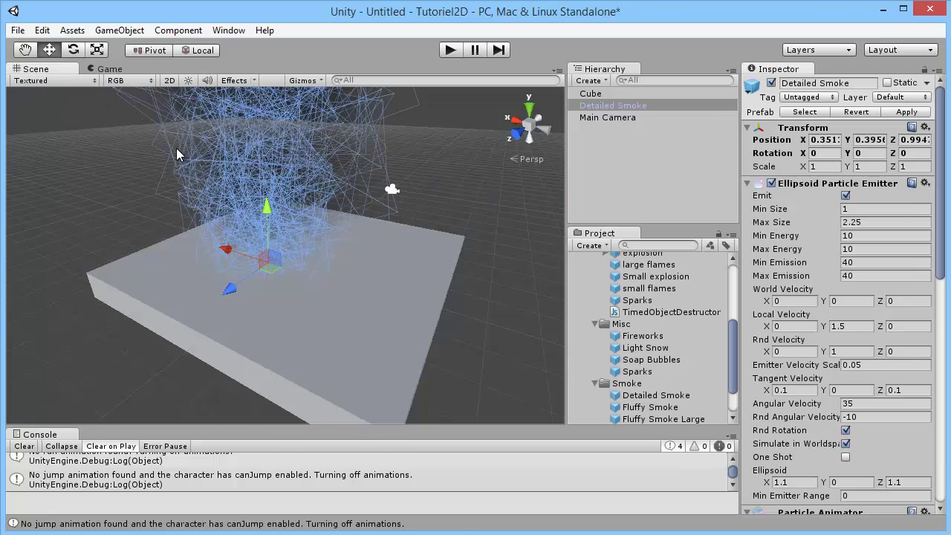
{"action": "key", "text": "Delete"}
Step: Place the Water Fountain prefab from the Water folder on the slab and check it in the Game view
{"action": "left_click", "coordinate": [654, 410]}
{"action": "scroll", "coordinate": [640, 401], "scroll_direction": "down", "scroll_amount": 2}
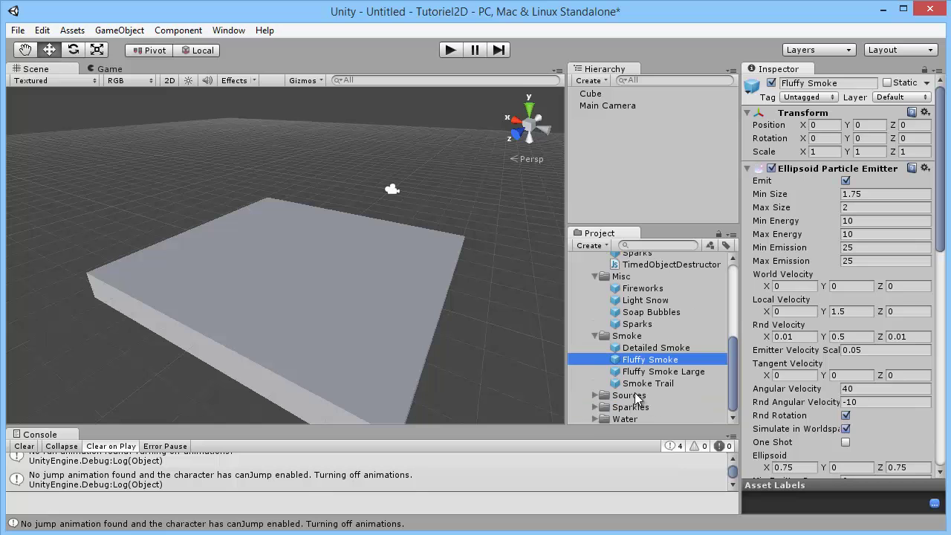
{"action": "left_click", "coordinate": [595, 418]}
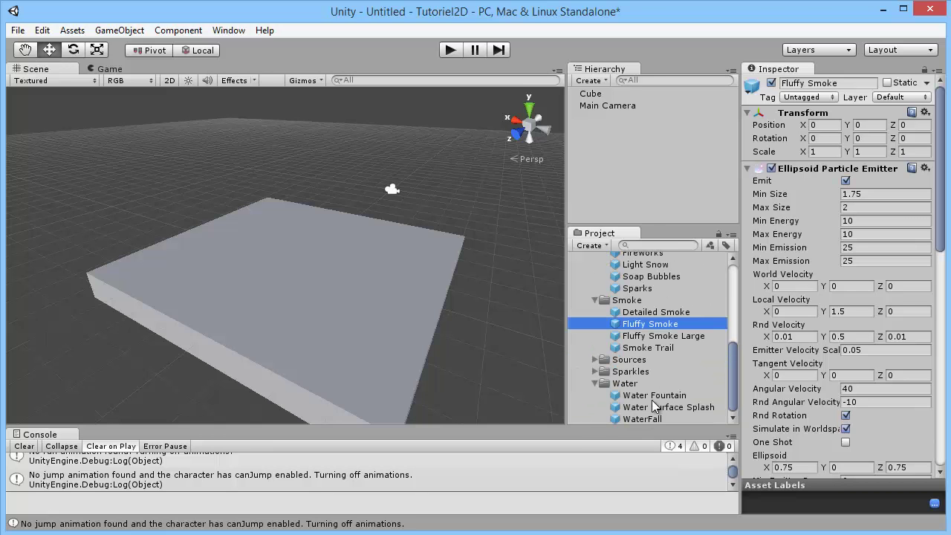
{"action": "left_click_drag", "start_coordinate": [653, 400], "coordinate": [290, 265]}
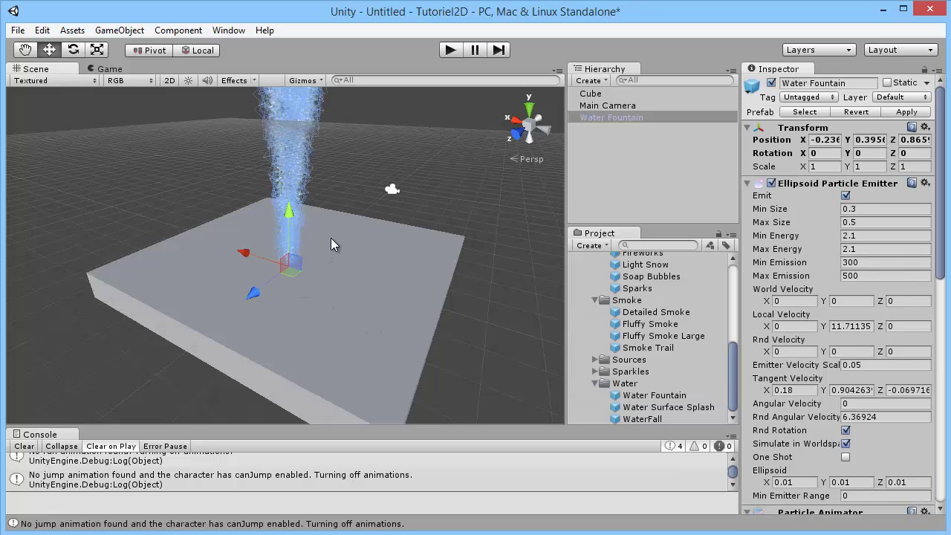
{"action": "left_click", "coordinate": [110, 68]}
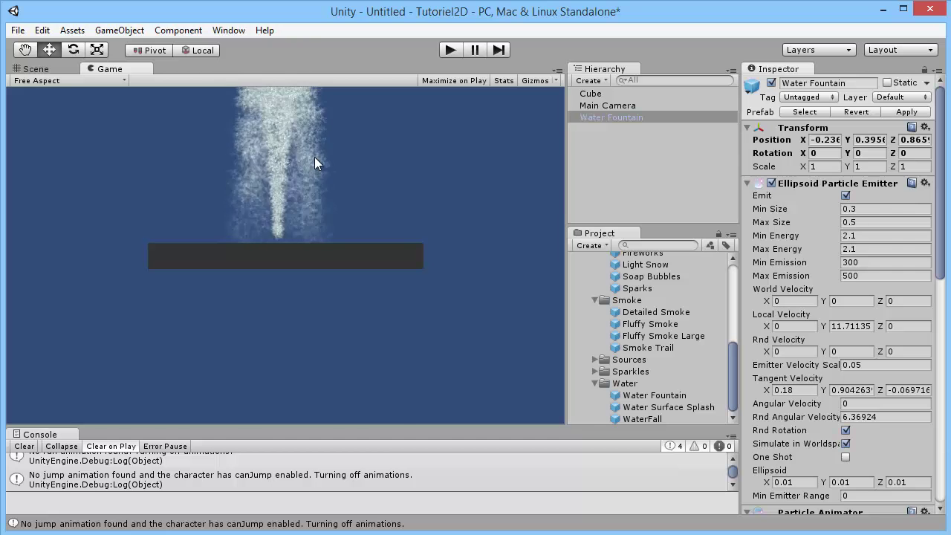
Step: Delete the Water Fountain from the scene and collapse the Particles folder under Standard Assets
{"action": "left_click", "coordinate": [31, 69]}
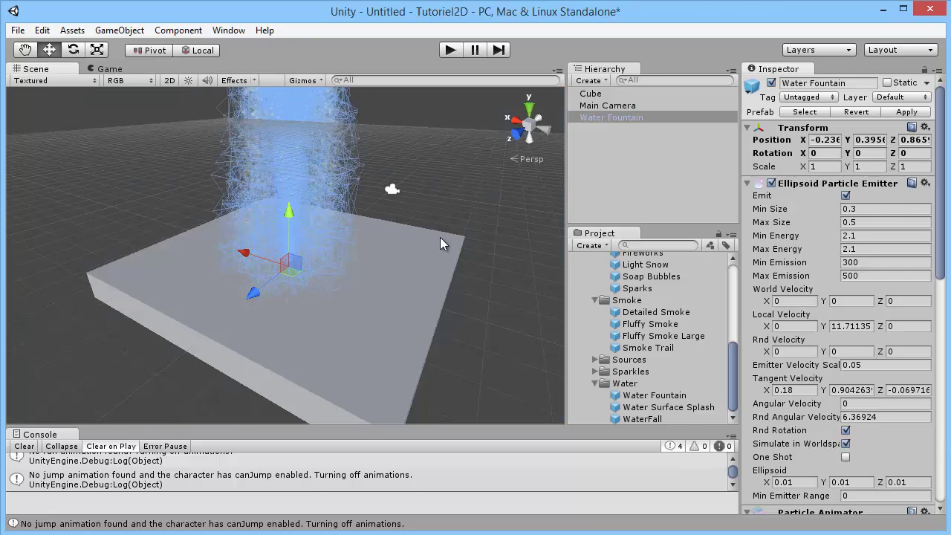
{"action": "key", "text": "Delete"}
{"action": "scroll", "coordinate": [654, 338], "scroll_direction": "up", "scroll_amount": 6}
{"action": "left_click", "coordinate": [575, 258]}
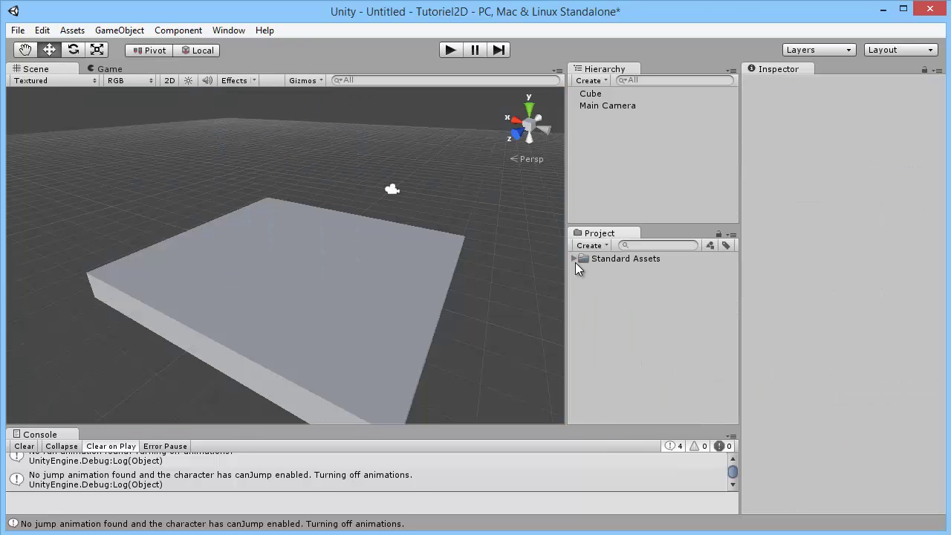
{"action": "left_click", "coordinate": [574, 258]}
{"action": "left_click", "coordinate": [584, 271]}
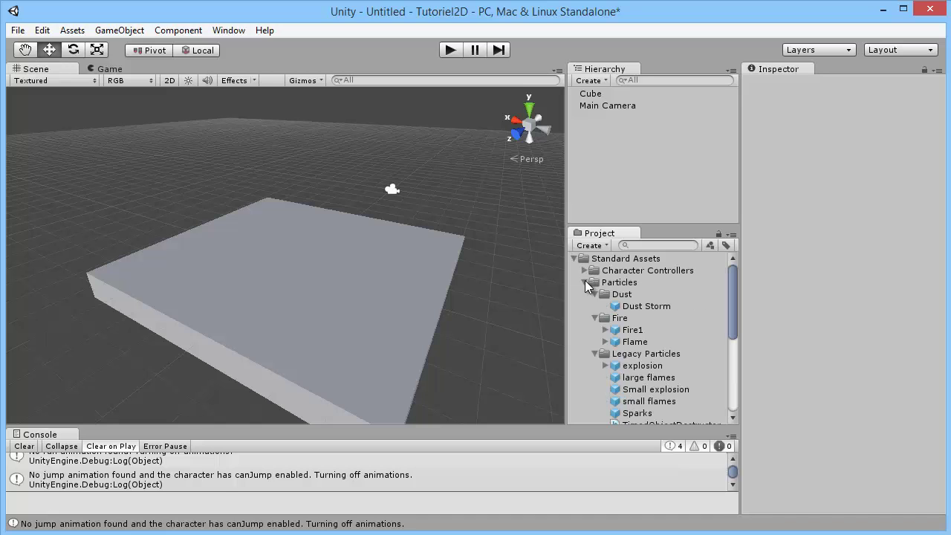
{"action": "left_click", "coordinate": [584, 282]}
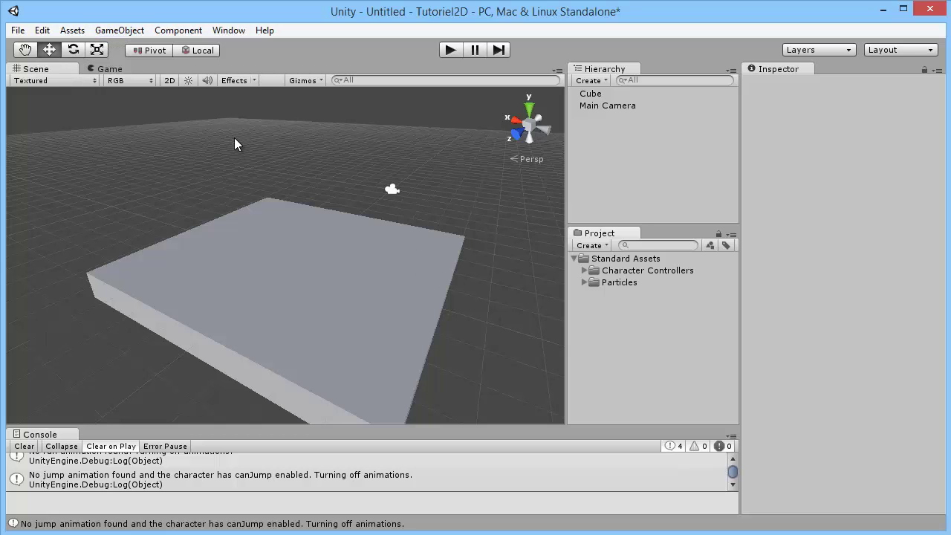
Step: Import the complete Skyboxes package into the project
{"action": "left_click", "coordinate": [121, 30]}
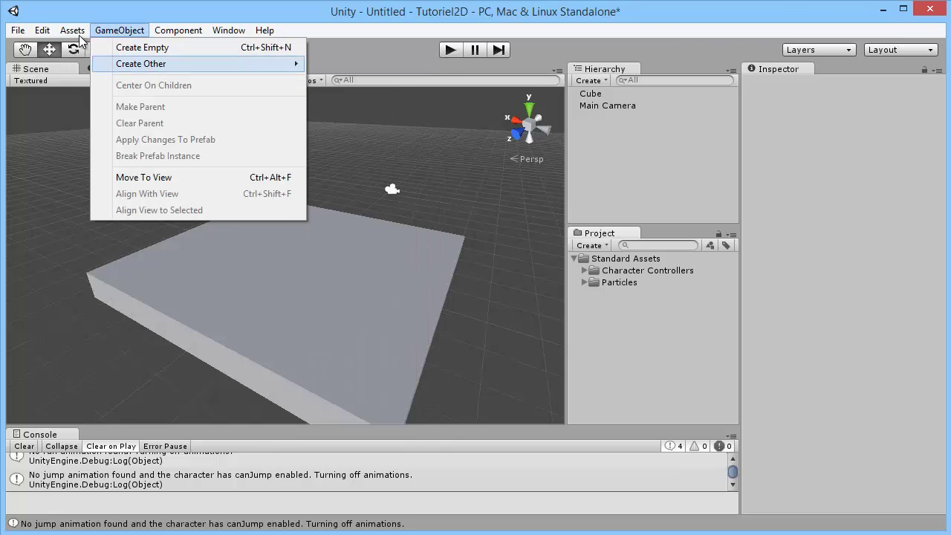
{"action": "mouse_move", "coordinate": [75, 33]}
{"action": "mouse_move", "coordinate": [158, 133]}
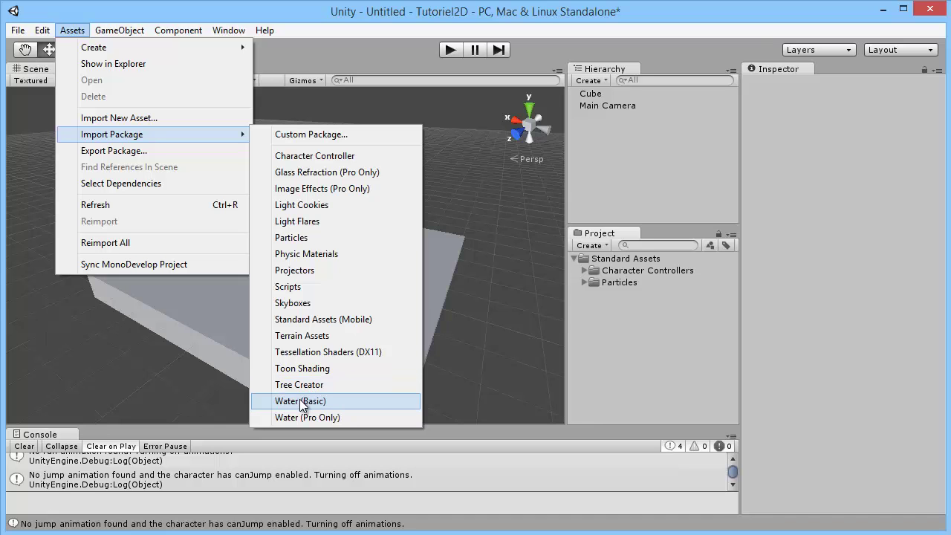
{"action": "left_click", "coordinate": [298, 306]}
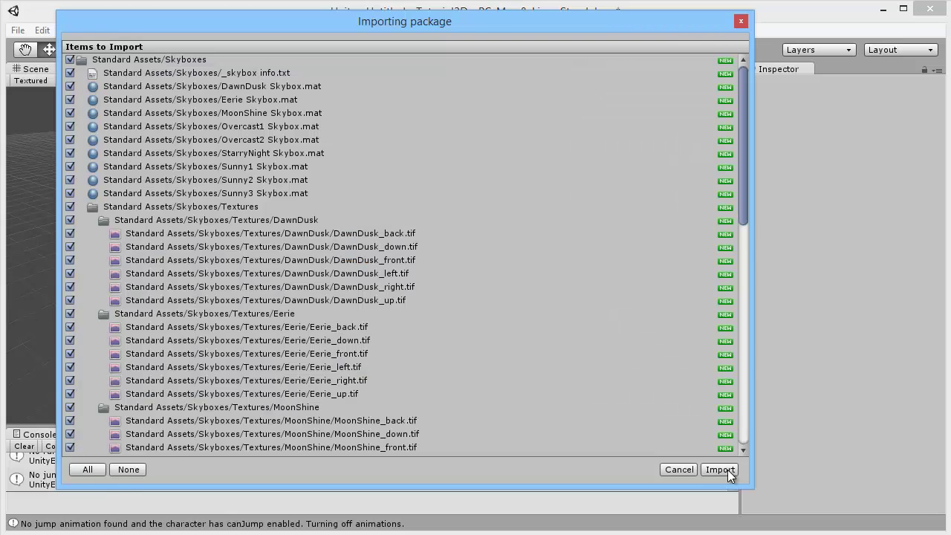
{"action": "left_click", "coordinate": [725, 469]}
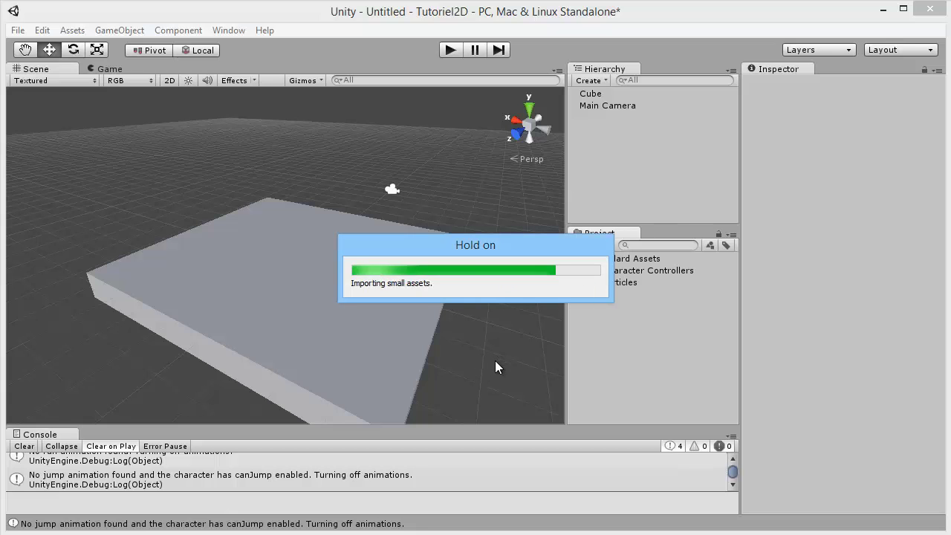
Step: Assign the Sunny1 Skybox as the skybox material in the Render Settings and look around the sky in the scene
{"action": "left_click_drag", "start_coordinate": [494, 364], "coordinate": [457, 260], "text": "alt"}
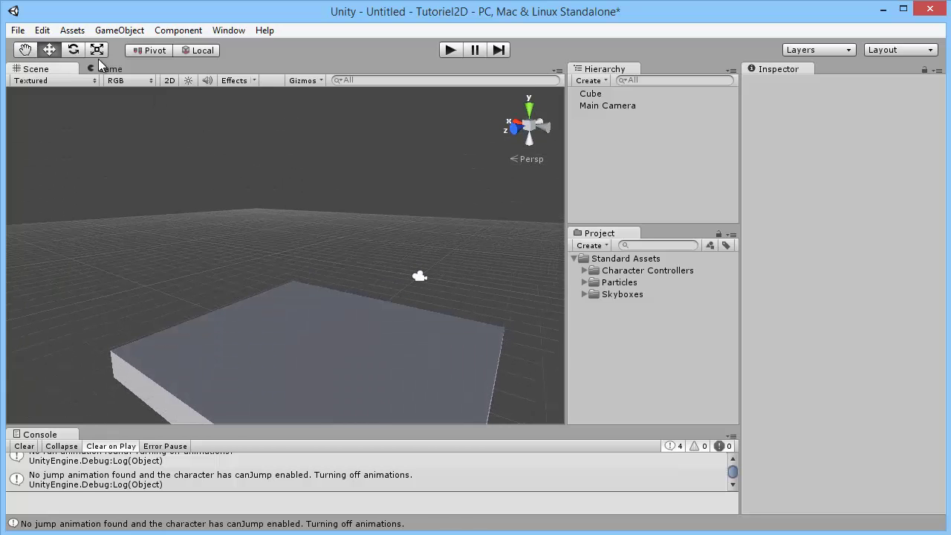
{"action": "left_click", "coordinate": [45, 32]}
{"action": "mouse_move", "coordinate": [119, 344]}
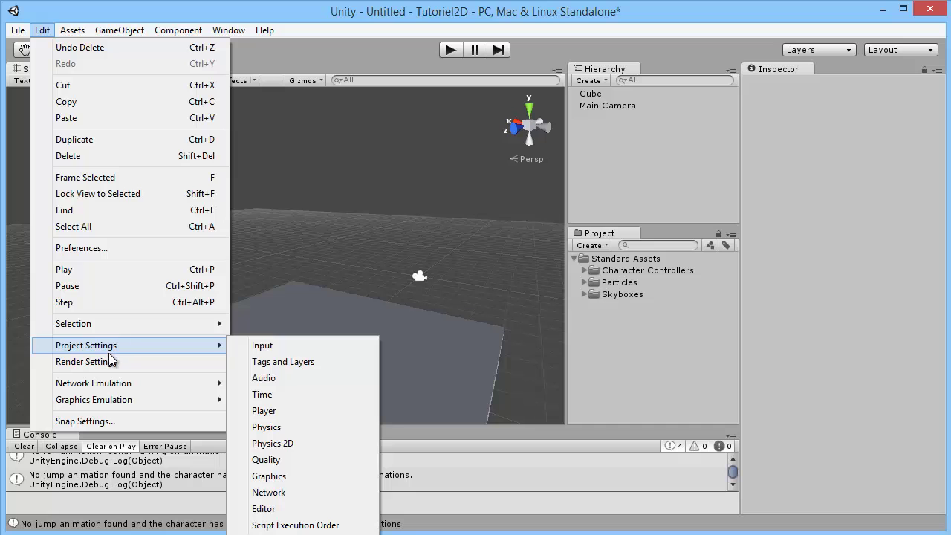
{"action": "left_click", "coordinate": [82, 362]}
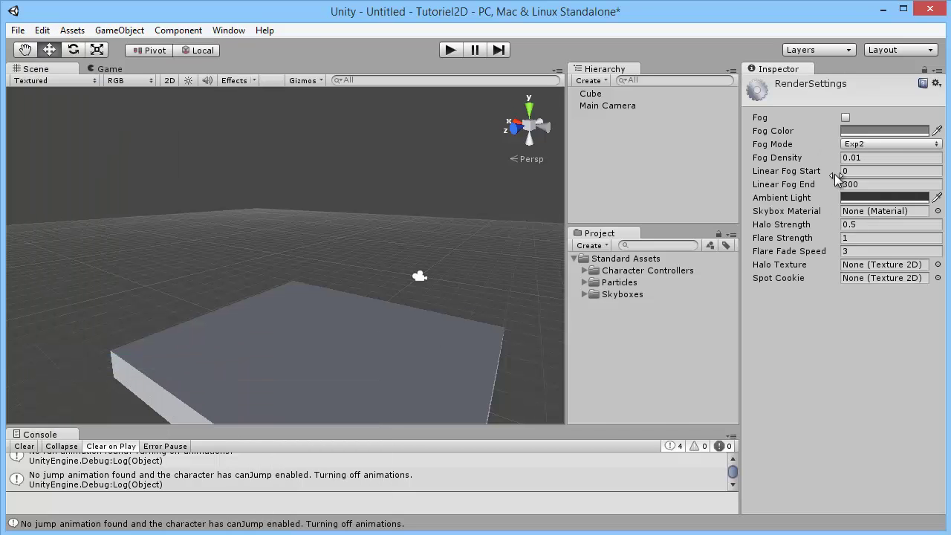
{"action": "left_click", "coordinate": [584, 294]}
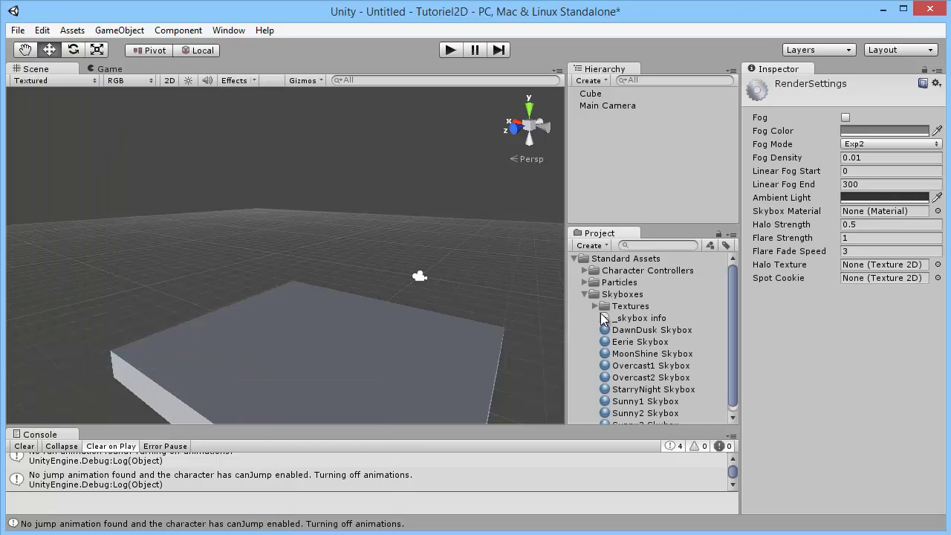
{"action": "left_click_drag", "start_coordinate": [649, 402], "coordinate": [866, 217]}
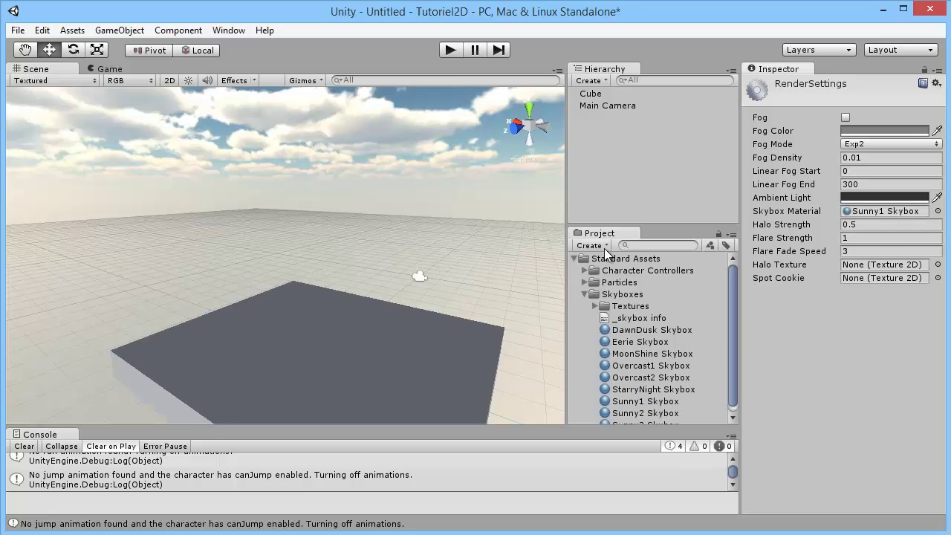
{"action": "right_click_drag", "start_coordinate": [405, 269], "coordinate": [731, 181]}
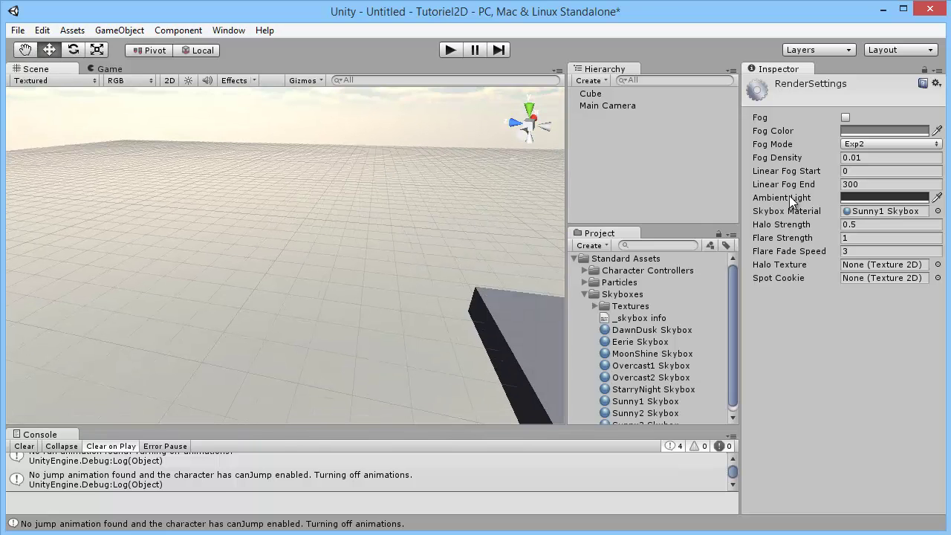
Step: Delete the whole Standard Assets folder from the project and remove the Cube slab from the scene
{"action": "left_click", "coordinate": [584, 295]}
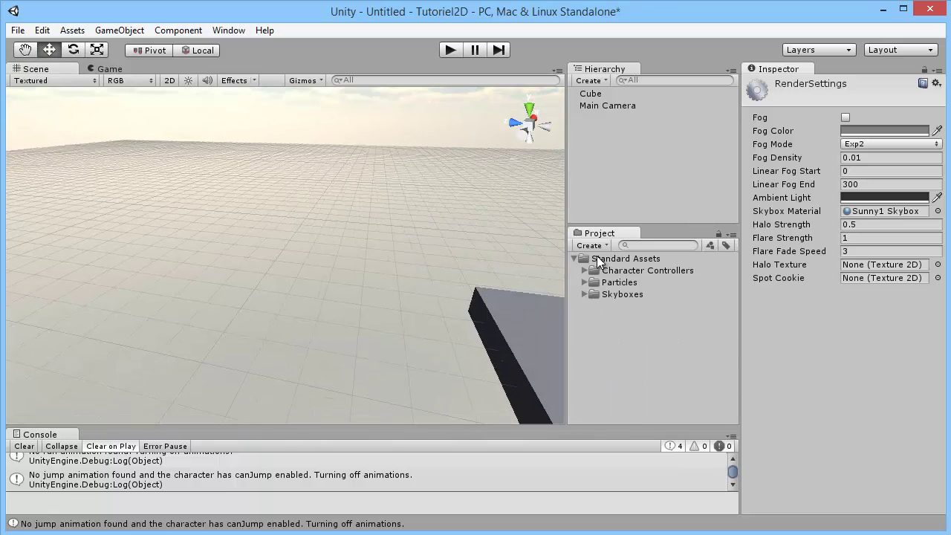
{"action": "left_click", "coordinate": [606, 258]}
{"action": "key", "text": "Delete"}
{"action": "left_click", "coordinate": [479, 306]}
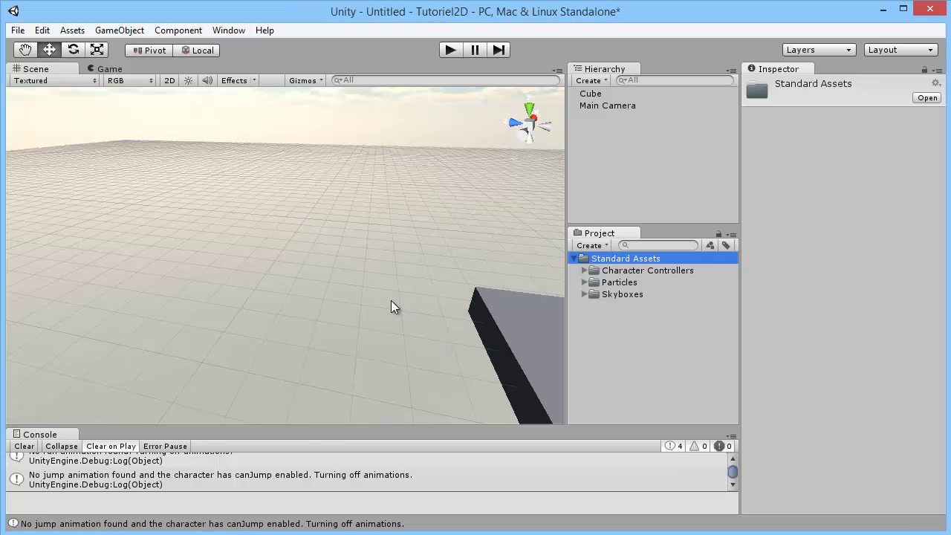
{"action": "scroll", "coordinate": [476, 260], "scroll_direction": "down", "scroll_amount": 5}
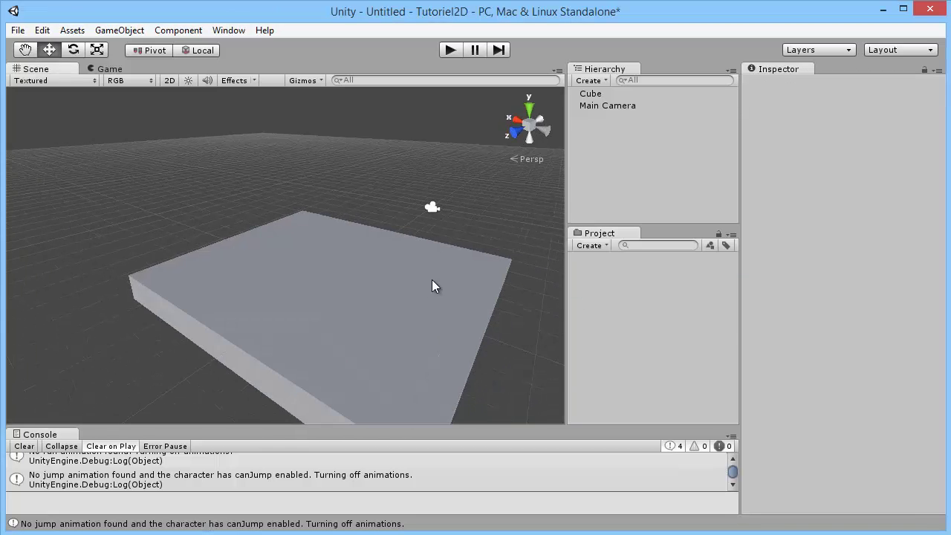
{"action": "left_click", "coordinate": [419, 292]}
{"action": "key", "text": "Delete"}
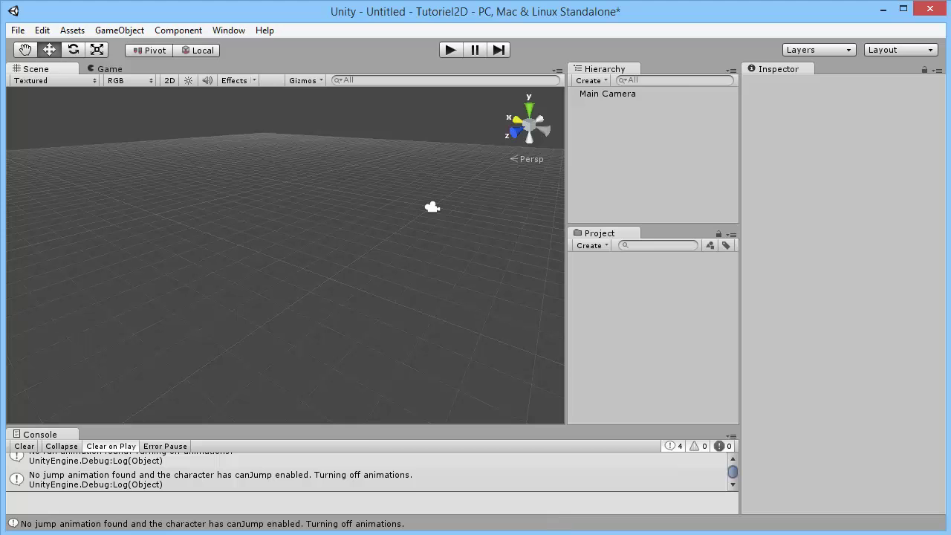
Step: Switch to the Asset Store page in the browser and search it for "unity tech"
{"action": "key", "text": "alt+Tab"}
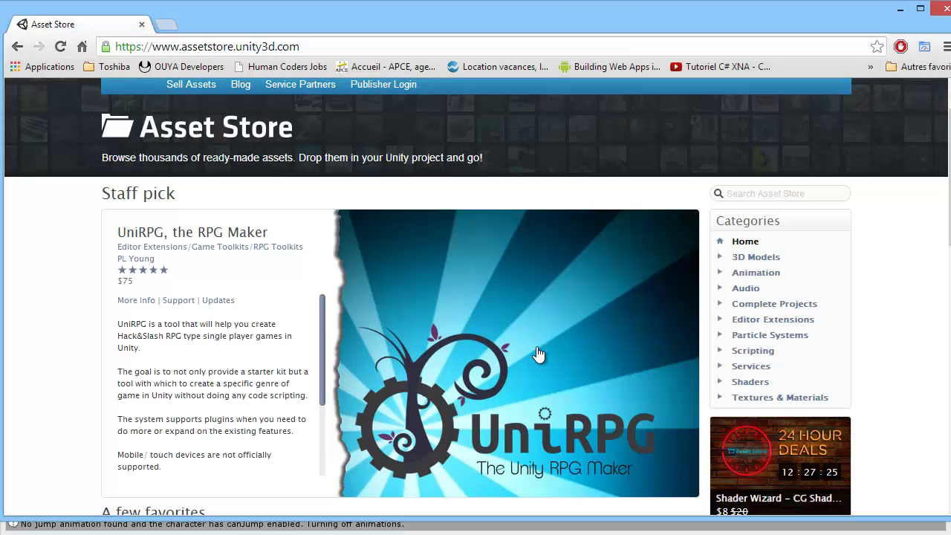
{"action": "scroll", "coordinate": [492, 331], "scroll_direction": "down", "scroll_amount": 5}
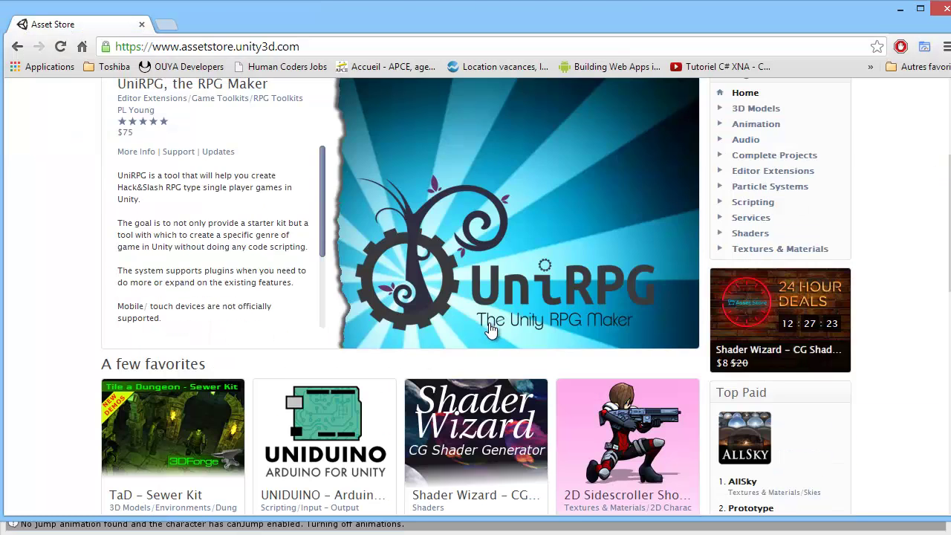
{"action": "scroll", "coordinate": [488, 334], "scroll_direction": "up", "scroll_amount": 4}
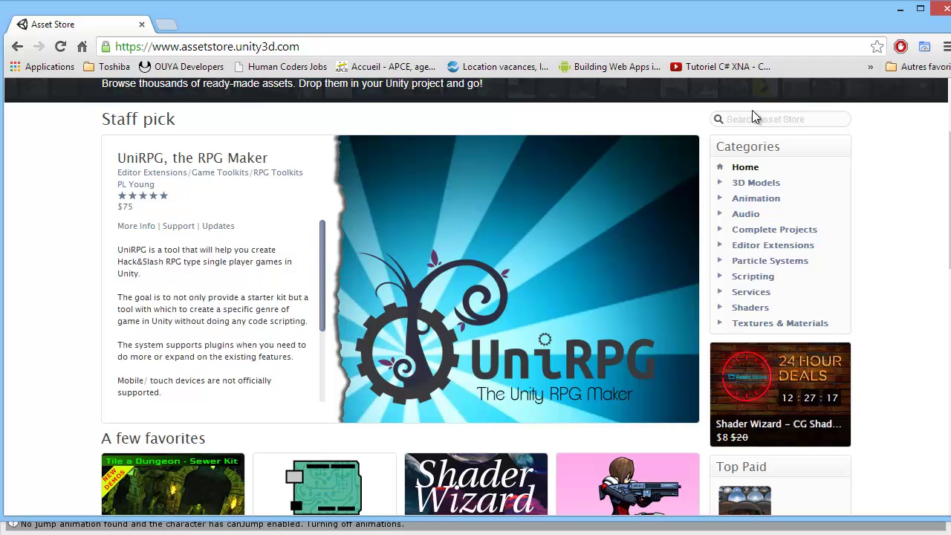
{"action": "left_click", "coordinate": [752, 119]}
{"action": "type", "text": "unity tech"}
{"action": "key", "text": "Return"}
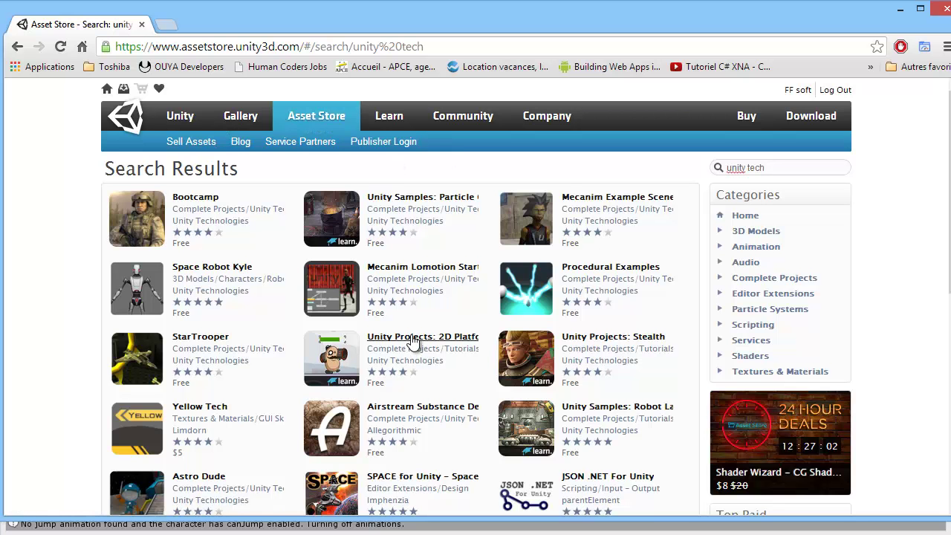
Step: Open the Unity Projects: 2D Platformer asset page and examine its description, screenshots and package contents
{"action": "left_click", "coordinate": [374, 333]}
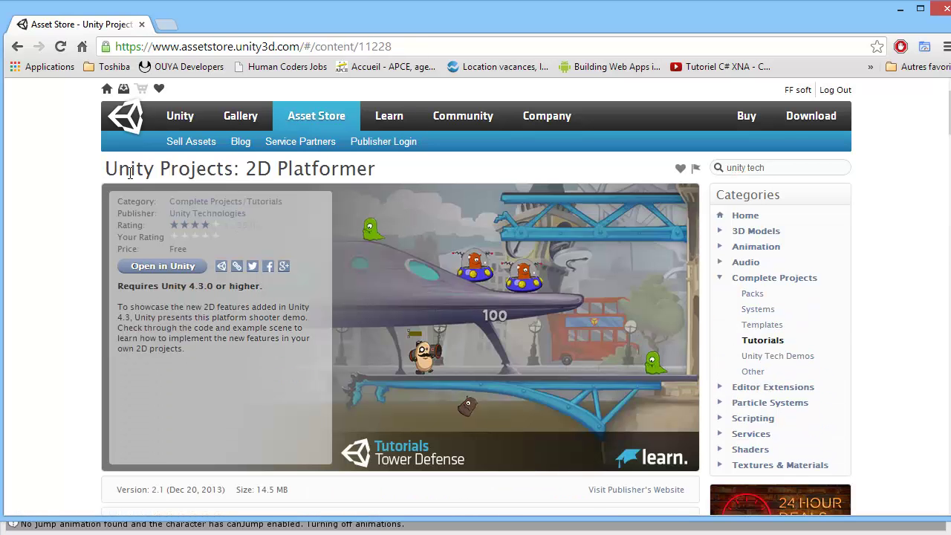
{"action": "left_click_drag", "start_coordinate": [105, 169], "coordinate": [379, 166]}
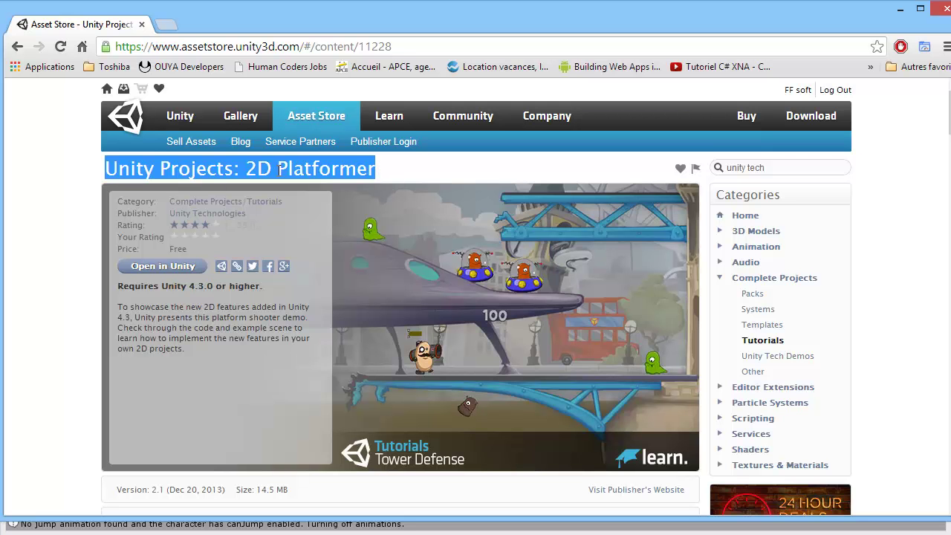
{"action": "left_click", "coordinate": [777, 170]}
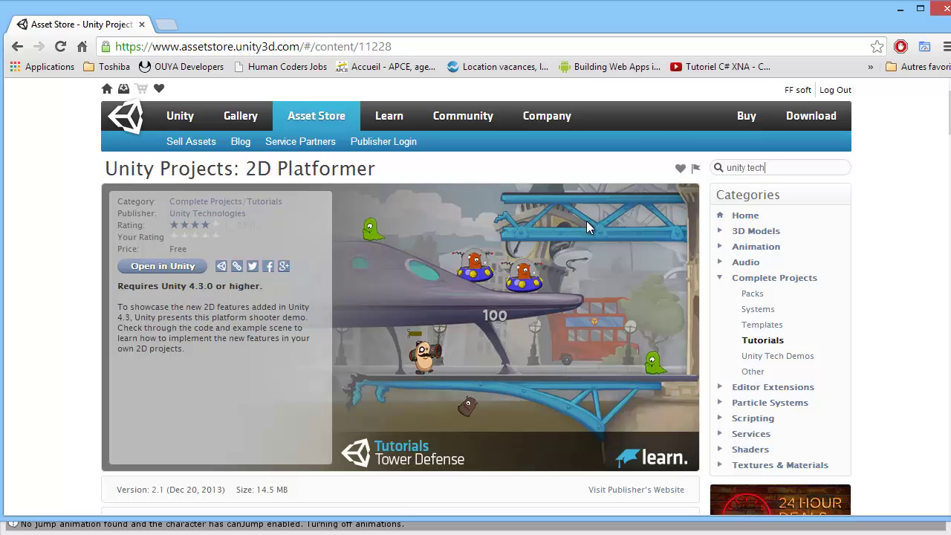
{"action": "scroll", "coordinate": [581, 217], "scroll_direction": "down", "scroll_amount": 1}
{"action": "scroll", "coordinate": [141, 202], "scroll_direction": "down", "scroll_amount": 1}
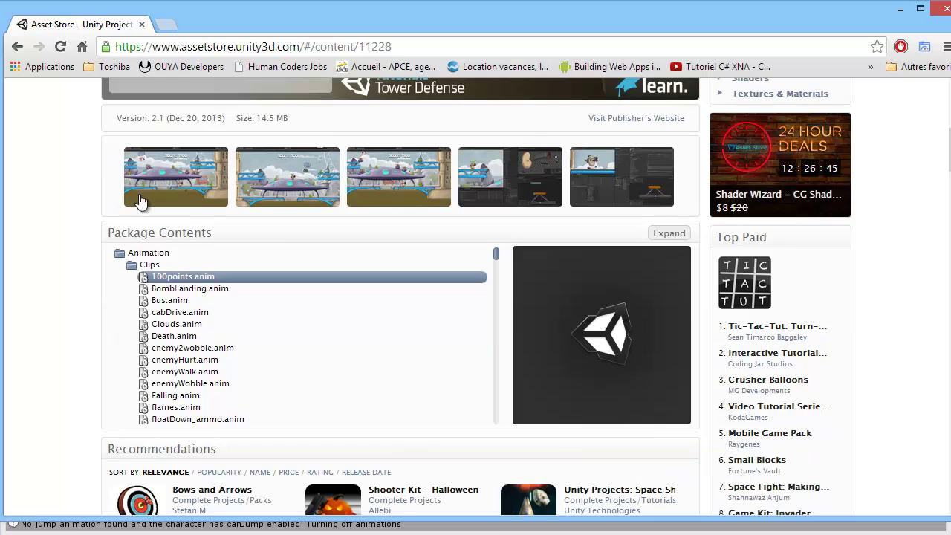
{"action": "scroll", "coordinate": [325, 225], "scroll_direction": "down", "scroll_amount": 1}
{"action": "scroll", "coordinate": [409, 200], "scroll_direction": "up", "scroll_amount": 2}
{"action": "scroll", "coordinate": [334, 223], "scroll_direction": "down", "scroll_amount": 1}
{"action": "scroll", "coordinate": [246, 304], "scroll_direction": "down", "scroll_amount": 3}
{"action": "scroll", "coordinate": [246, 304], "scroll_direction": "up", "scroll_amount": 3}
{"action": "scroll", "coordinate": [97, 269], "scroll_direction": "up", "scroll_amount": 5}
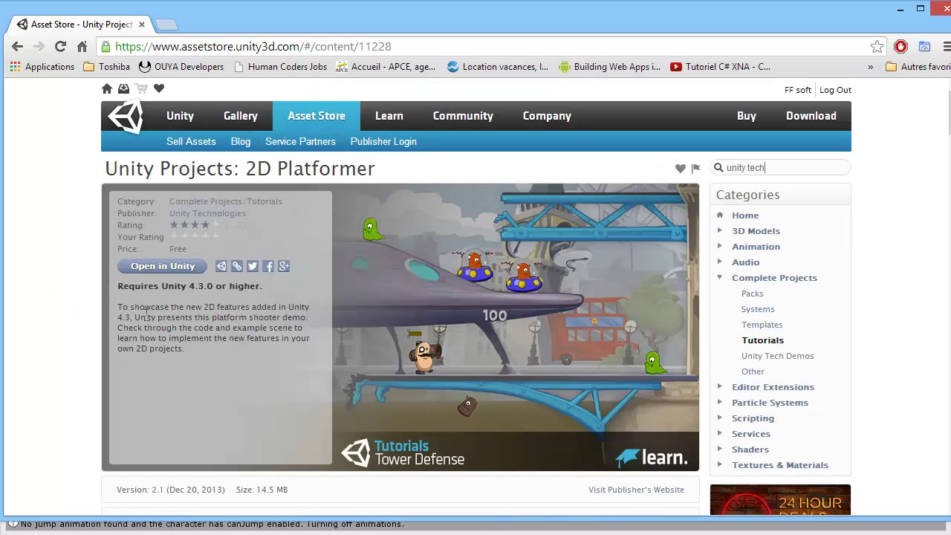
Step: Open the 2D Platformer asset in Unity and move the Asset Store window so the whole page fits on screen
{"action": "left_click", "coordinate": [162, 268]}
{"action": "left_click", "coordinate": [504, 262]}
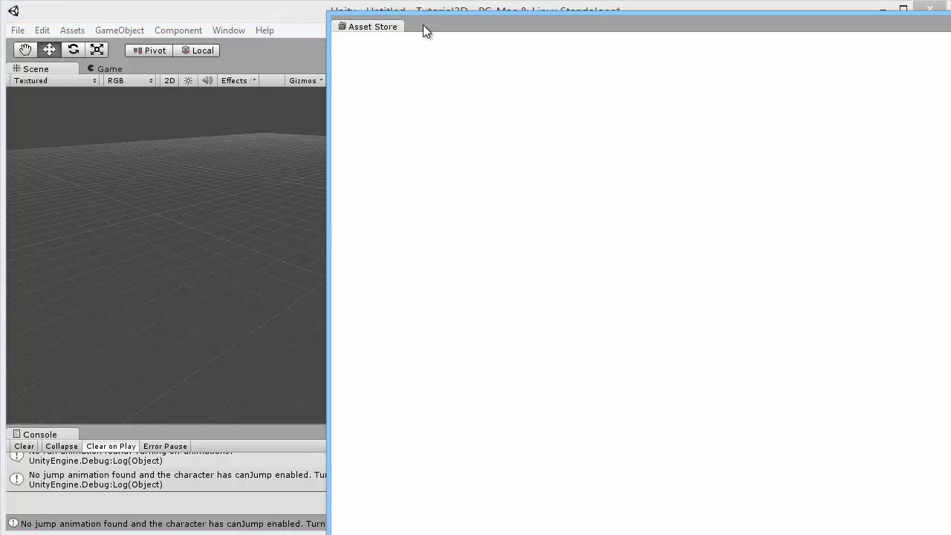
{"action": "left_click_drag", "start_coordinate": [355, 22], "coordinate": [117, 18]}
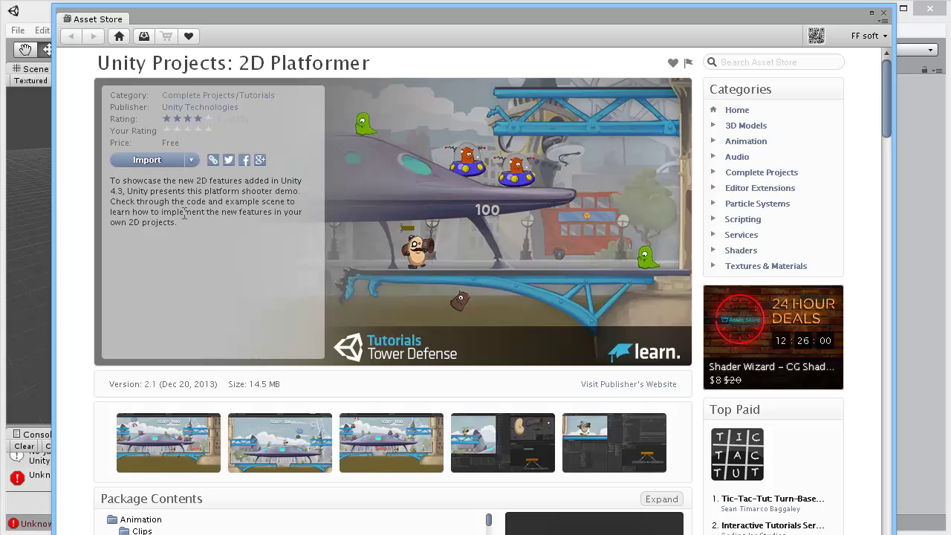
Step: Review the items in the 2D Platformer import list, cancel the import, and close the Asset Store window
{"action": "left_click", "coordinate": [157, 161]}
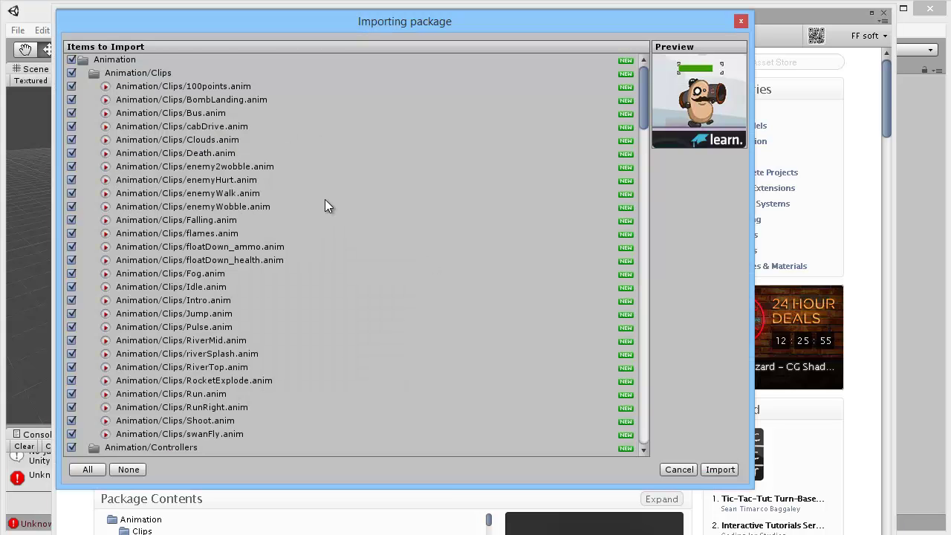
{"action": "left_click_drag", "start_coordinate": [645, 82], "coordinate": [615, 351]}
{"action": "key", "text": "Escape"}
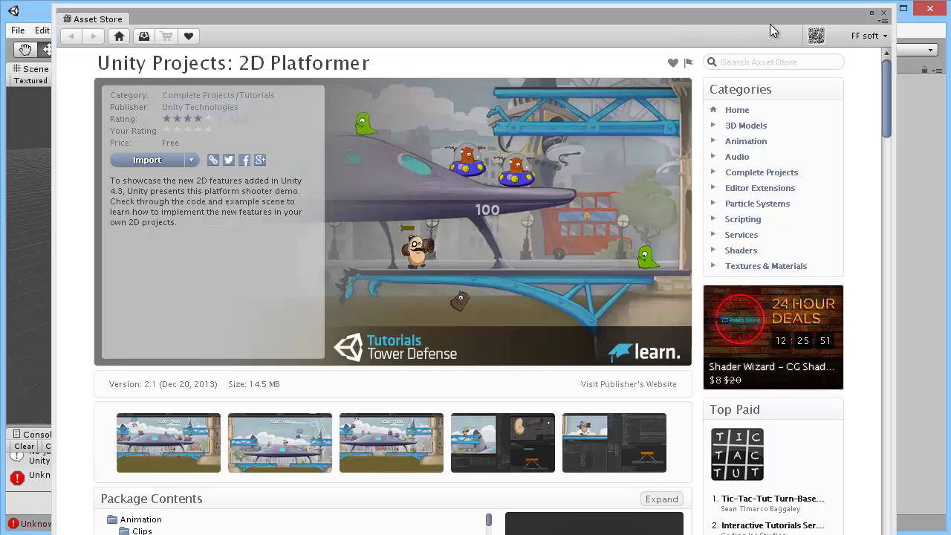
{"action": "left_click", "coordinate": [884, 13]}
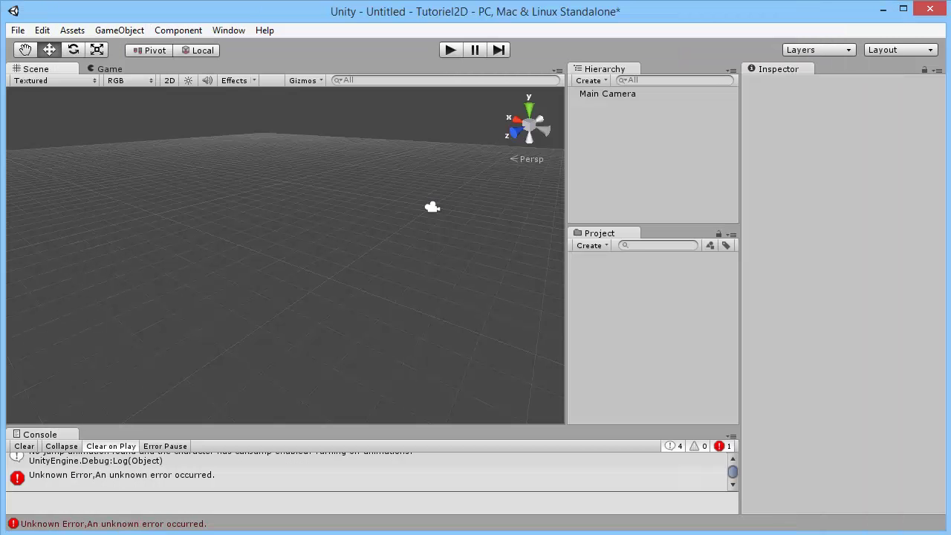
Step: Open the recent project Unity2D in place of the current project
{"action": "left_click", "coordinate": [13, 30]}
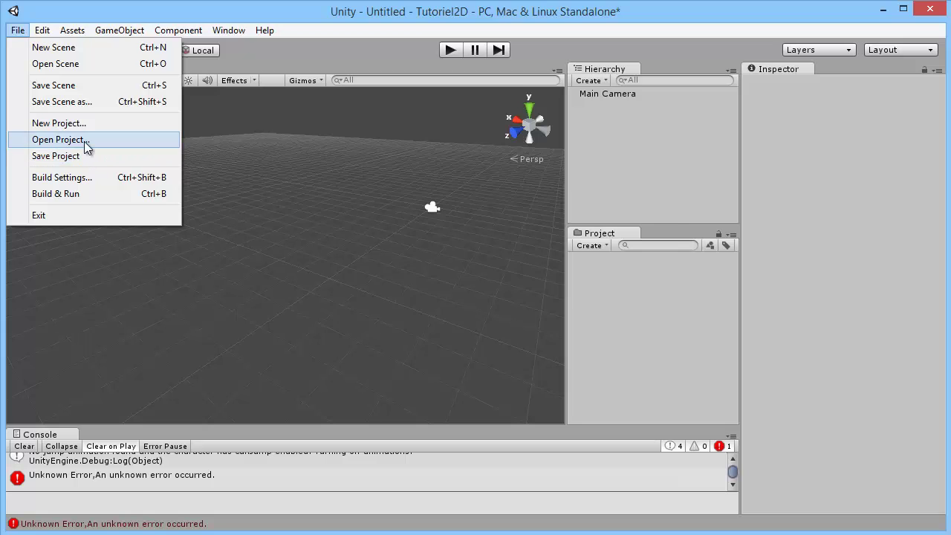
{"action": "left_click", "coordinate": [83, 140]}
{"action": "left_click", "coordinate": [434, 219]}
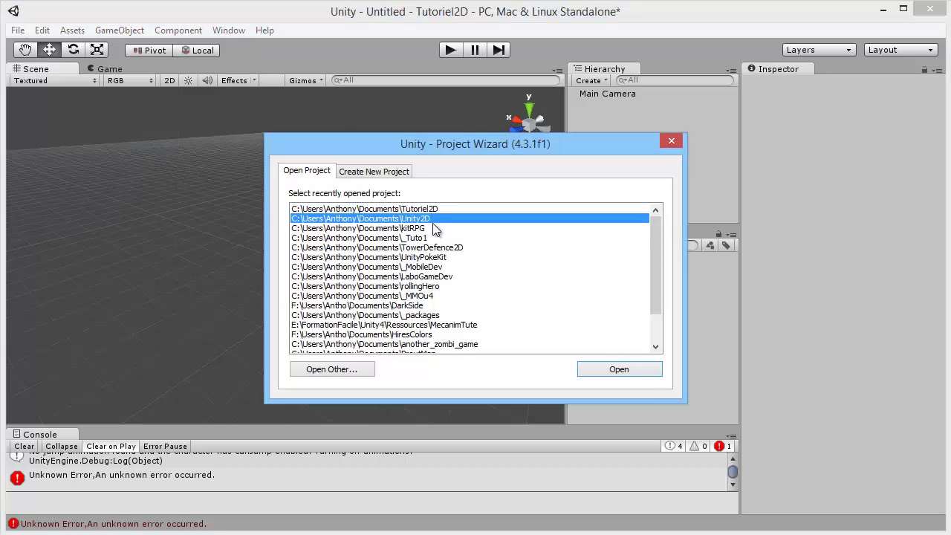
{"action": "left_click", "coordinate": [633, 373]}
{"action": "left_click", "coordinate": [507, 307]}
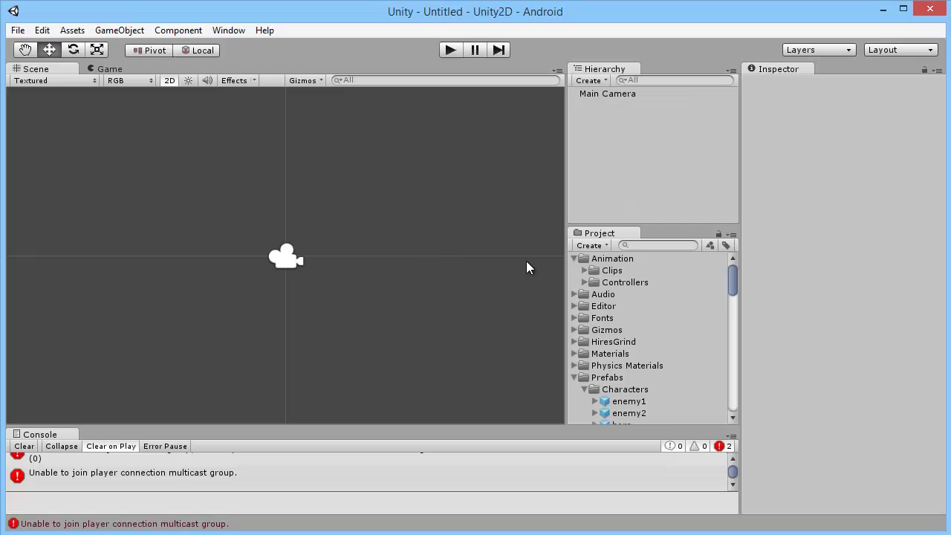
Step: Collapse the Animation, Prefabs, Scripts and Sprites folders in the project's asset list
{"action": "left_click", "coordinate": [575, 259]}
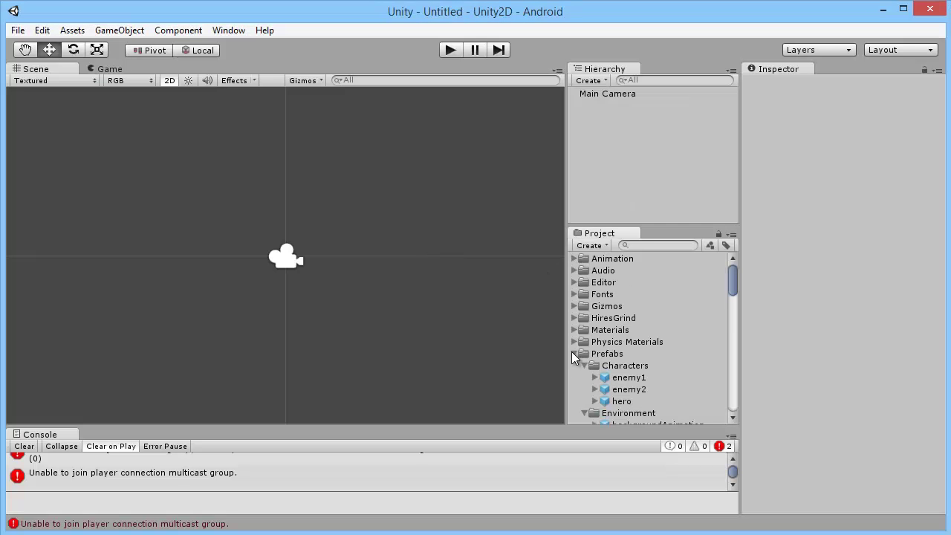
{"action": "left_click", "coordinate": [574, 353]}
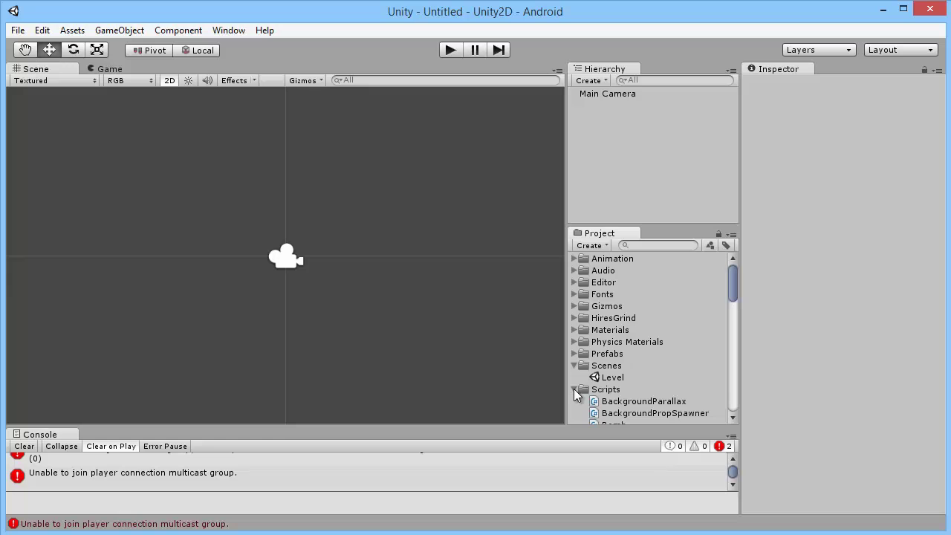
{"action": "left_click", "coordinate": [575, 390]}
{"action": "left_click", "coordinate": [575, 401]}
{"action": "scroll", "coordinate": [588, 394], "scroll_direction": "down", "scroll_amount": 2}
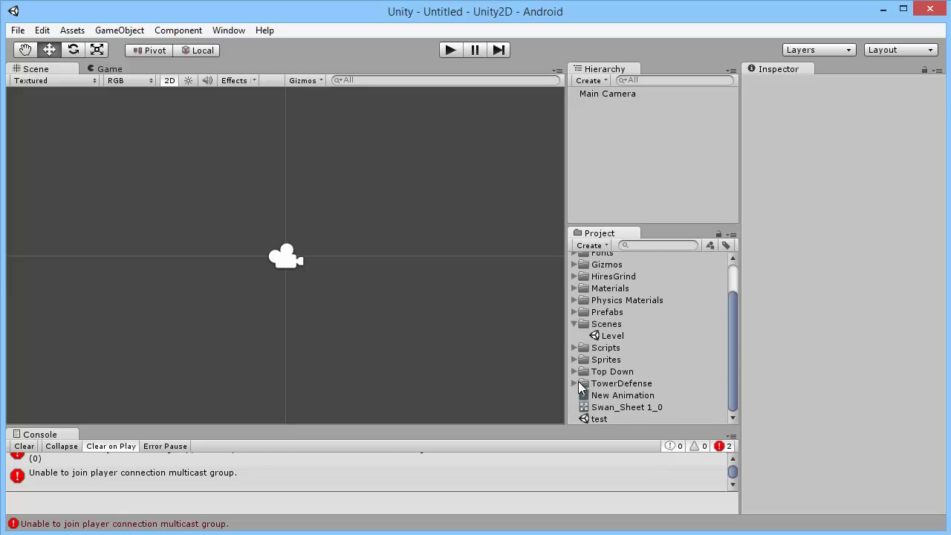
Step: Review the project's asset folders, selecting Animation, Audio, Fonts and Prefabs one after another
{"action": "scroll", "coordinate": [586, 375], "scroll_direction": "up", "scroll_amount": 3}
{"action": "left_click", "coordinate": [608, 260]}
{"action": "left_click", "coordinate": [608, 272]}
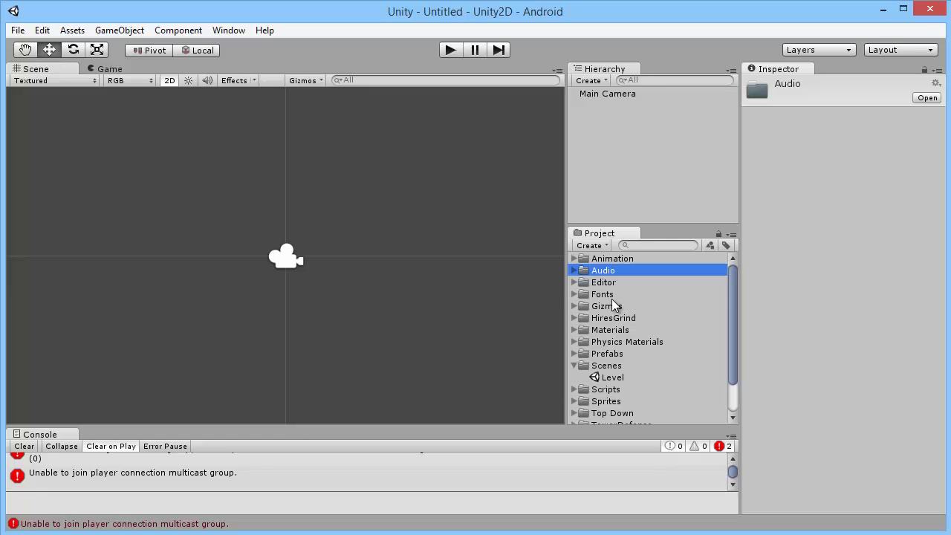
{"action": "left_click", "coordinate": [608, 295]}
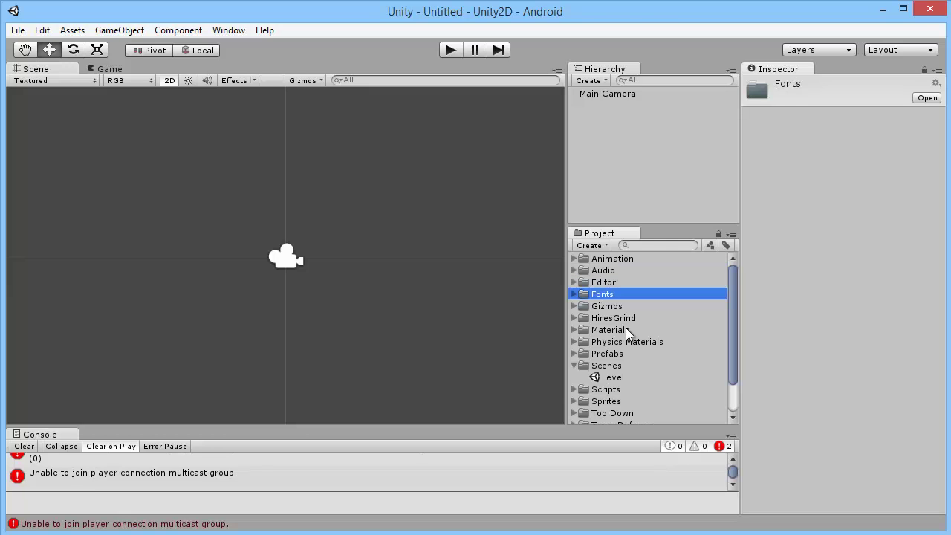
{"action": "left_click", "coordinate": [617, 354]}
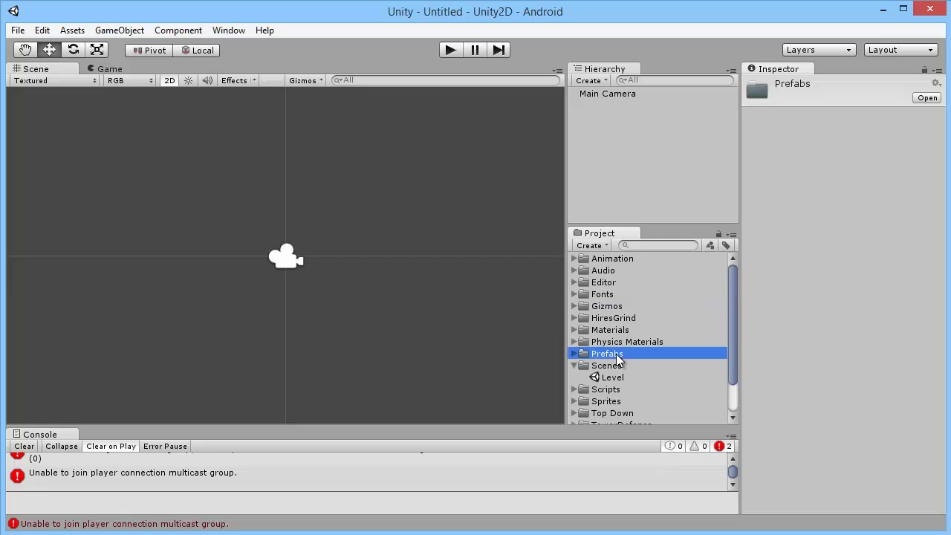
Step: Try placing the hero character prefab in the scene, delete it again and collapse the Prefabs folder
{"action": "left_click", "coordinate": [576, 355]}
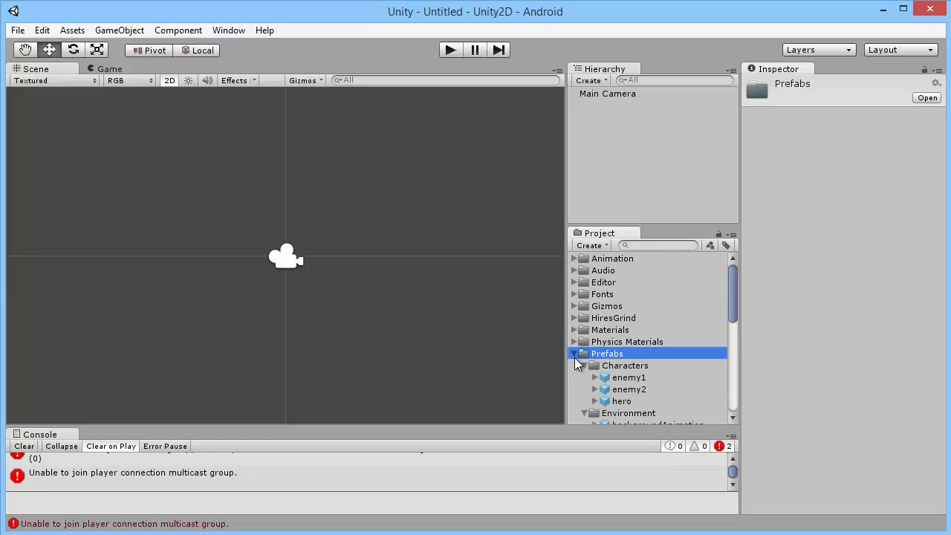
{"action": "left_click_drag", "start_coordinate": [616, 402], "coordinate": [368, 233]}
{"action": "key", "text": "Delete"}
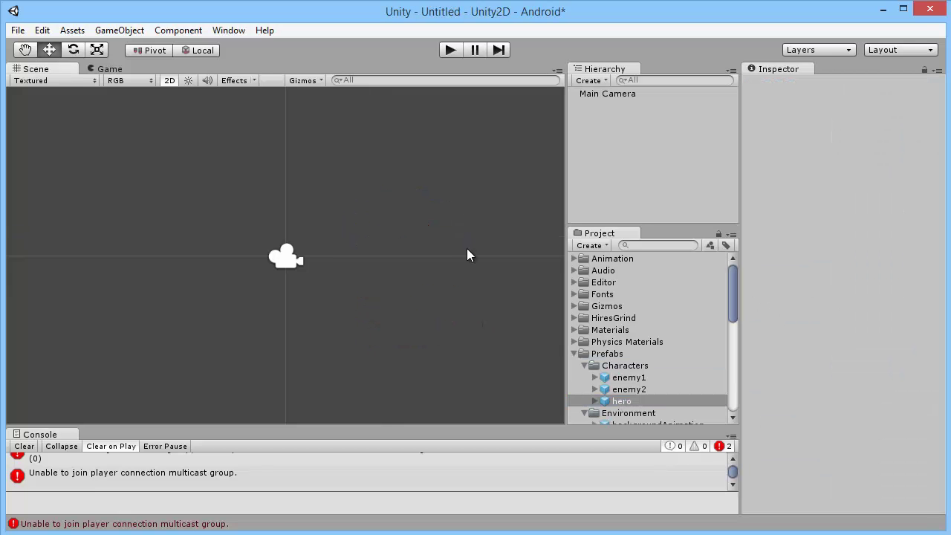
{"action": "left_click", "coordinate": [576, 354]}
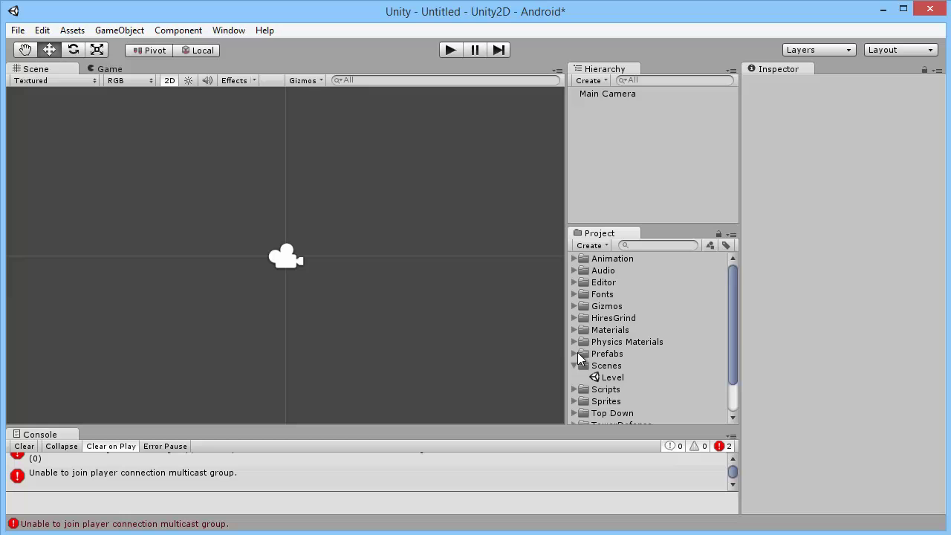
Step: Open the Level scene from the Scenes folder, discarding the changes to the untitled scene
{"action": "left_click", "coordinate": [590, 392]}
{"action": "scroll", "coordinate": [599, 410], "scroll_direction": "down", "scroll_amount": 2}
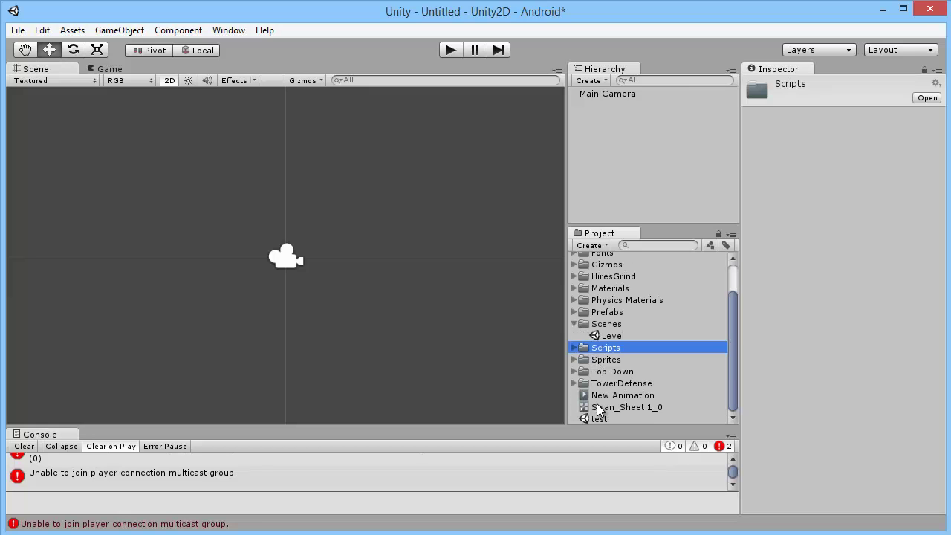
{"action": "double_click", "coordinate": [610, 336]}
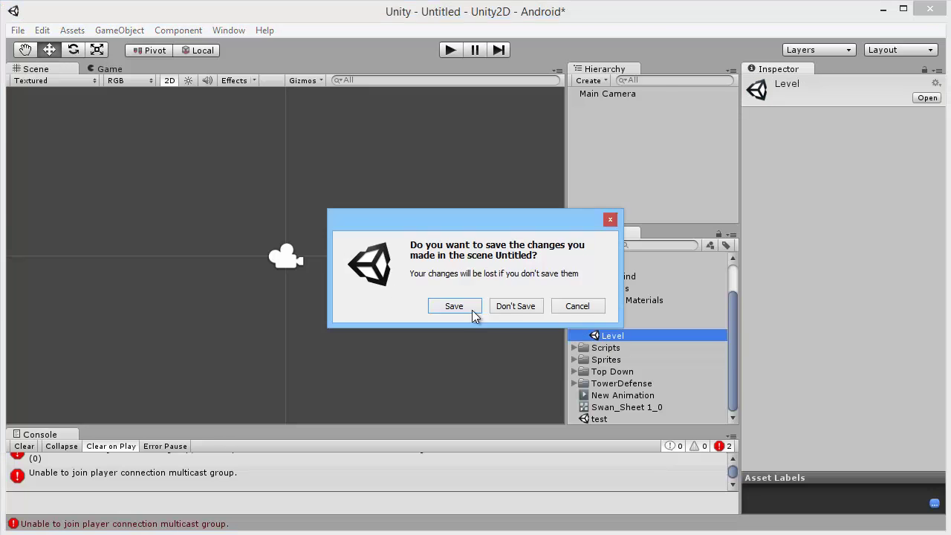
{"action": "left_click", "coordinate": [516, 307]}
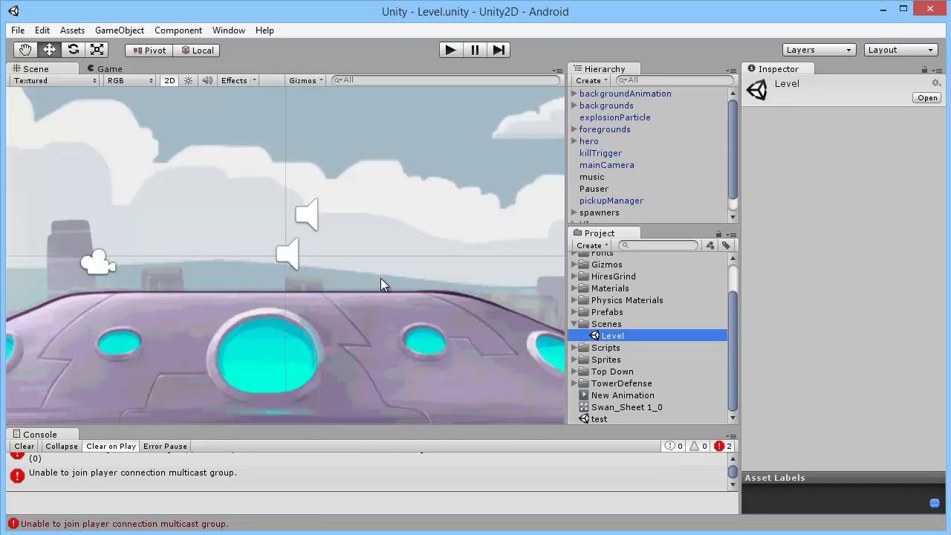
Step: Examine the Level scene's layout, from the whole bridge and background to the central spaceship and platforms
{"action": "left_click", "coordinate": [381, 278]}
{"action": "scroll", "coordinate": [380, 252], "scroll_direction": "down", "scroll_amount": 8}
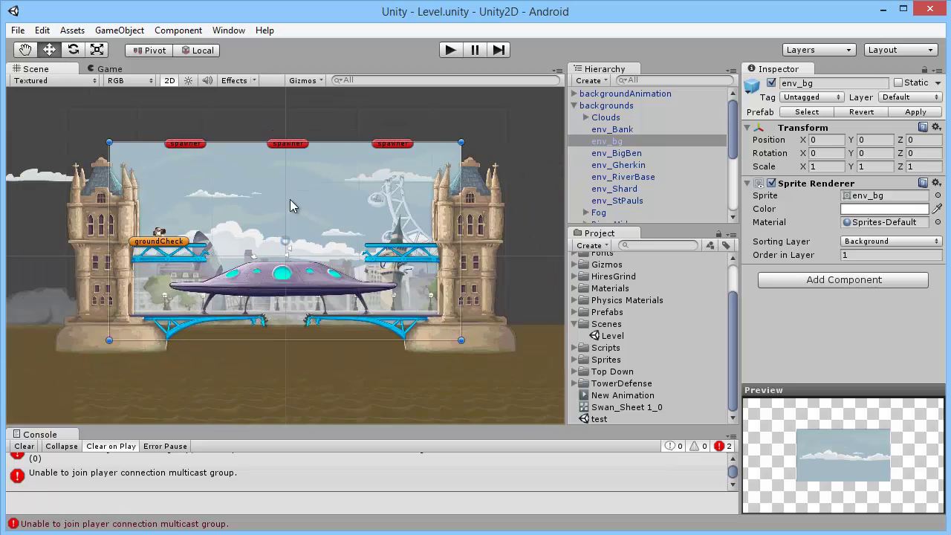
{"action": "scroll", "coordinate": [293, 199], "scroll_direction": "up", "scroll_amount": 3}
{"action": "scroll", "coordinate": [247, 211], "scroll_direction": "down", "scroll_amount": 5}
{"action": "key", "text": "q"}
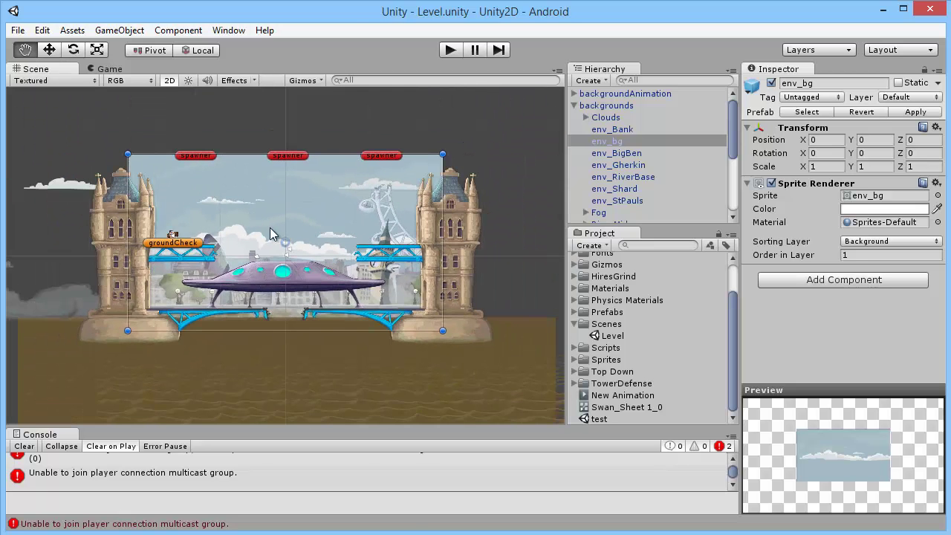
{"action": "left_click_drag", "start_coordinate": [270, 228], "coordinate": [249, 218]}
{"action": "key", "text": "w"}
{"action": "scroll", "coordinate": [283, 245], "scroll_direction": "up", "scroll_amount": 3}
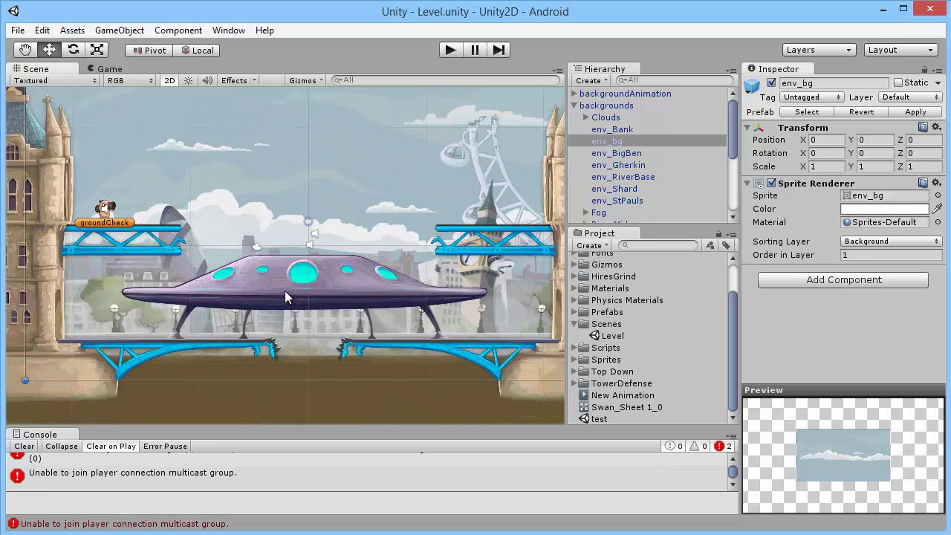
Step: Try moving the env_bg background sprite within the level, and undo the move
{"action": "scroll", "coordinate": [285, 291], "scroll_direction": "down", "scroll_amount": 3}
{"action": "left_click_drag", "start_coordinate": [290, 283], "coordinate": [366, 193]}
{"action": "key", "text": "ctrl+z"}
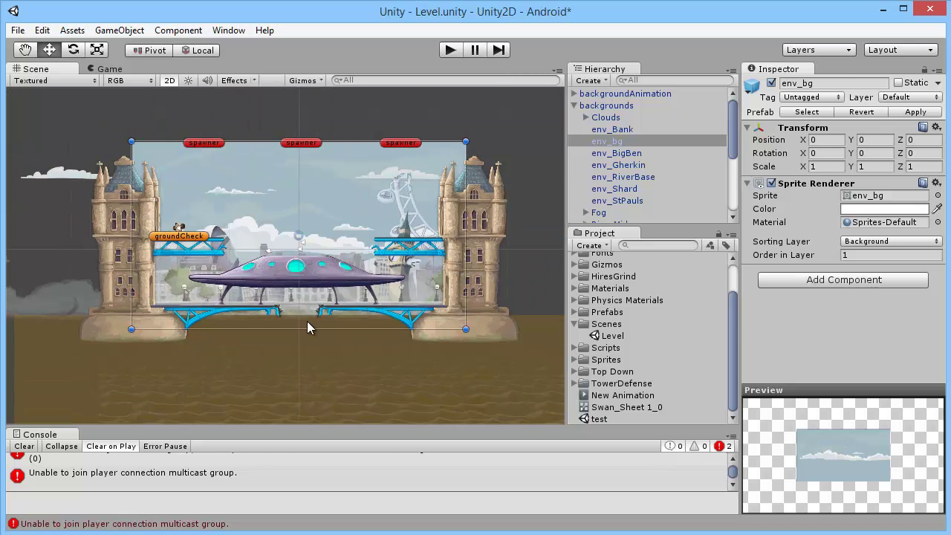
Step: Select the env_RiverBase sprite, run the Level scene in play mode and jump the hero across the spaceship
{"action": "left_click", "coordinate": [290, 386]}
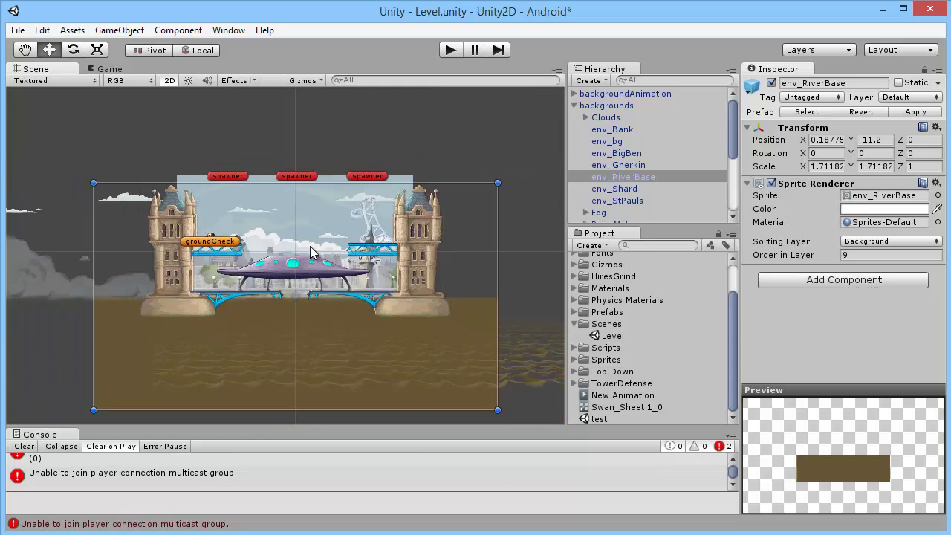
{"action": "scroll", "coordinate": [310, 246], "scroll_direction": "up", "scroll_amount": 3}
{"action": "left_click", "coordinate": [453, 50]}
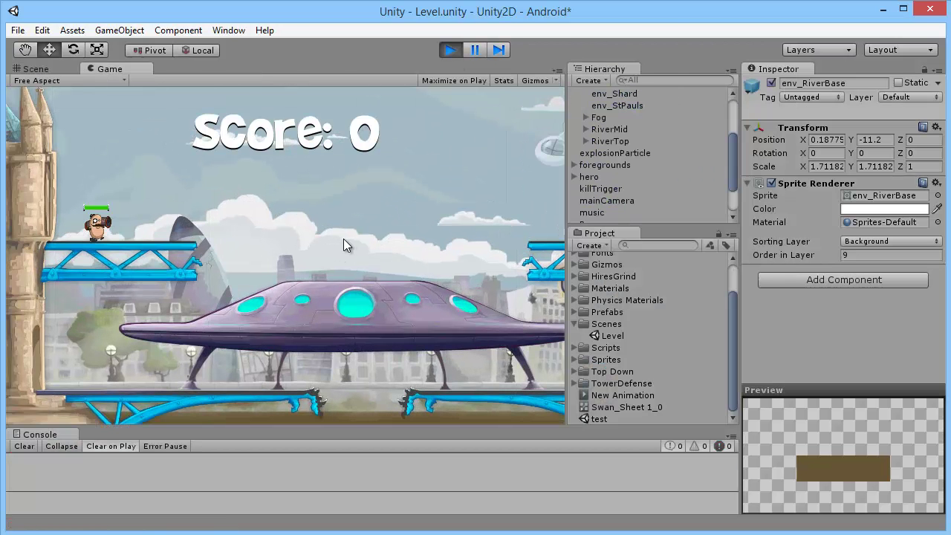
{"action": "key", "text": "Right"}
{"action": "key", "text": "space"}
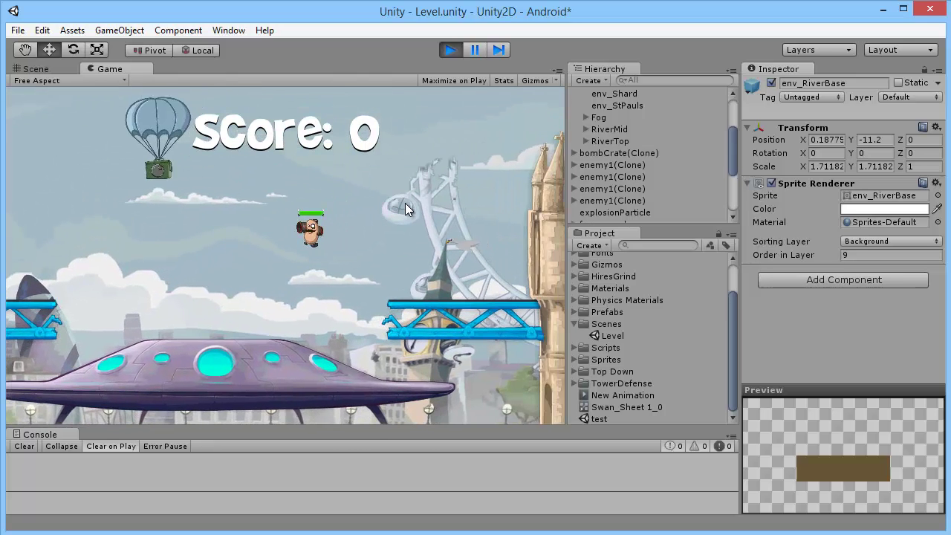
{"action": "key", "text": "space"}
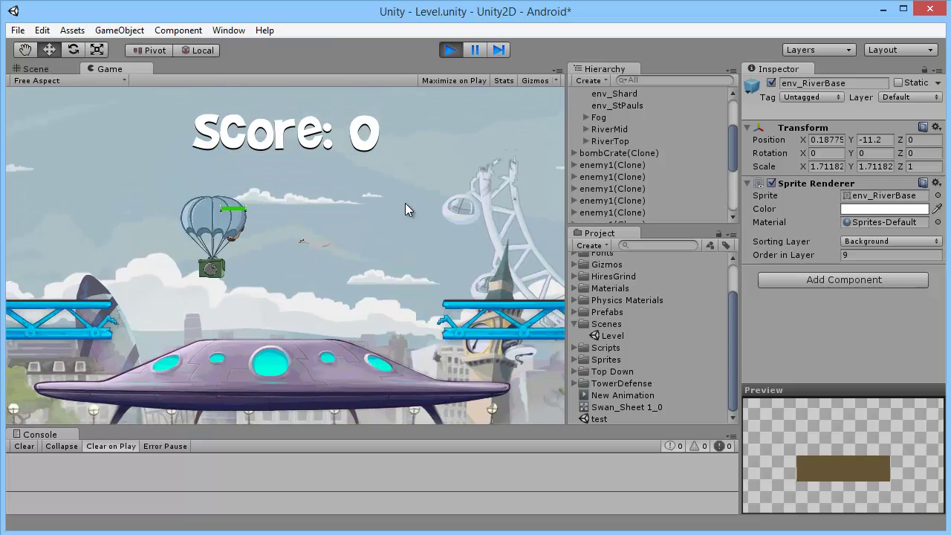
{"action": "key", "text": "space"}
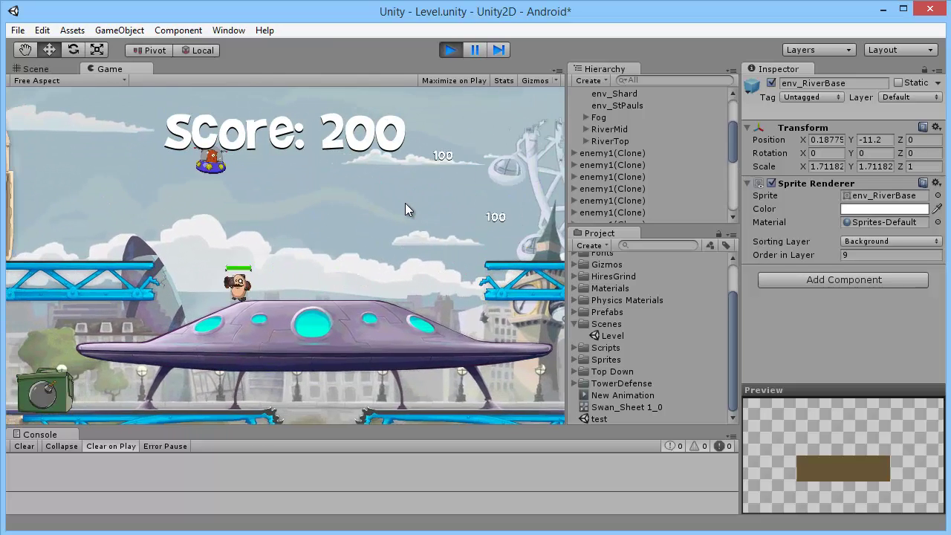
Step: Play-test the level by moving the hero in both directions, jumping and firing rockets at the enemies
{"action": "key", "text": "ctrl"}
{"action": "key", "text": "Left"}
{"action": "key", "text": "space"}
{"action": "key", "text": "ctrl"}
{"action": "key", "text": "ctrl"}
{"action": "key", "text": "ctrl"}
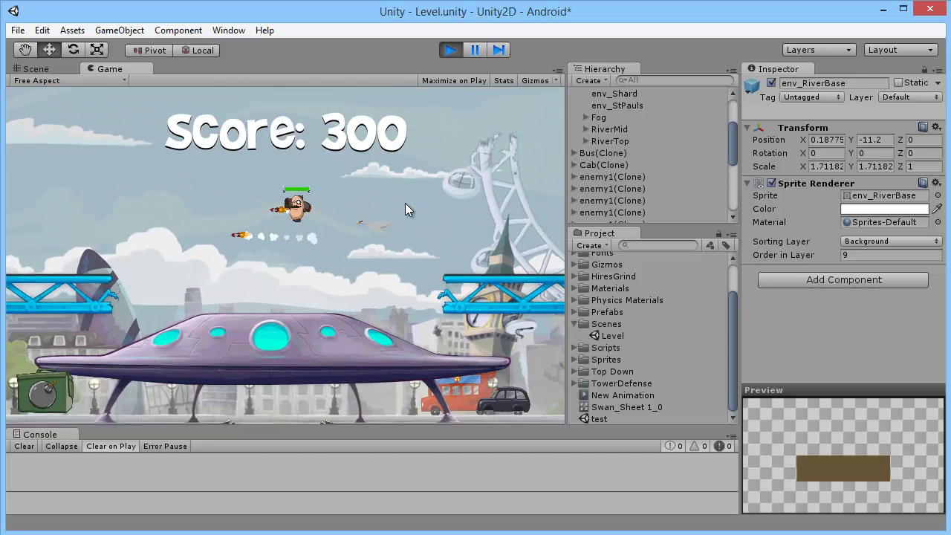
{"action": "key", "text": "Right"}
{"action": "key", "text": "ctrl"}
{"action": "key", "text": "space"}
{"action": "key", "text": "ctrl"}
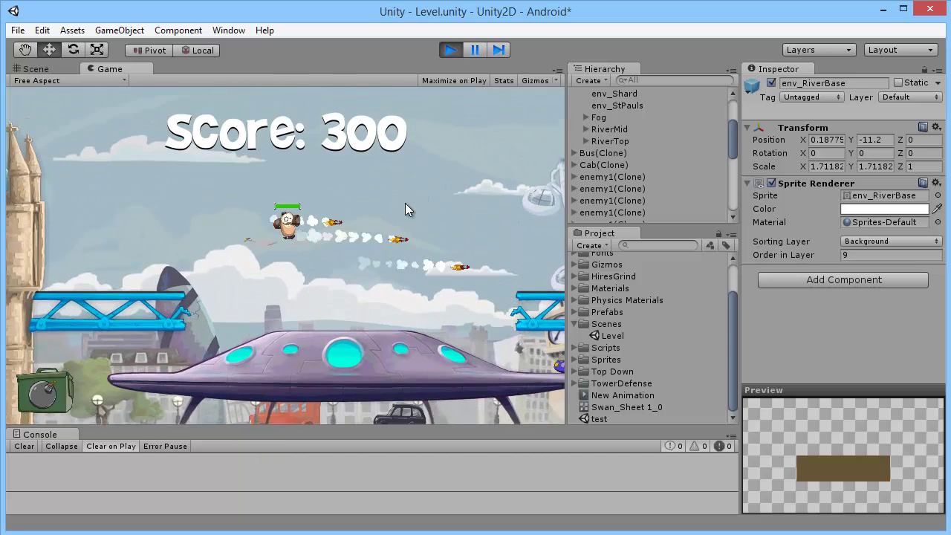
{"action": "key", "text": "space"}
{"action": "key", "text": "ctrl"}
{"action": "key", "text": "Left"}
{"action": "key", "text": "ctrl"}
{"action": "key", "text": "ctrl"}
{"action": "key", "text": "Right"}
{"action": "key", "text": "ctrl"}
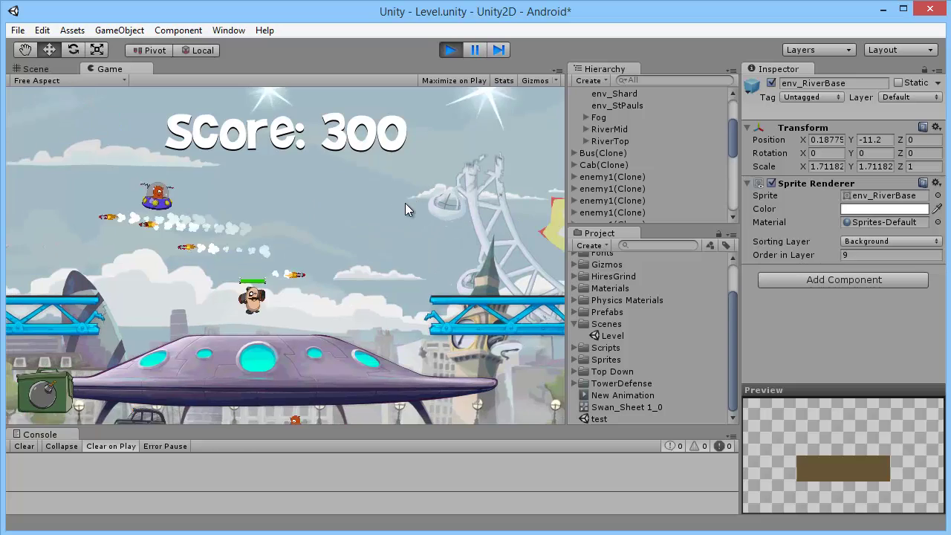
{"action": "key", "text": "space"}
{"action": "key", "text": "Left"}
{"action": "key", "text": "ctrl"}
{"action": "key", "text": "Right"}
{"action": "key", "text": "ctrl"}
{"action": "key", "text": "ctrl"}
{"action": "key", "text": "ctrl"}
{"action": "key", "text": "Left"}
{"action": "key", "text": "ctrl"}
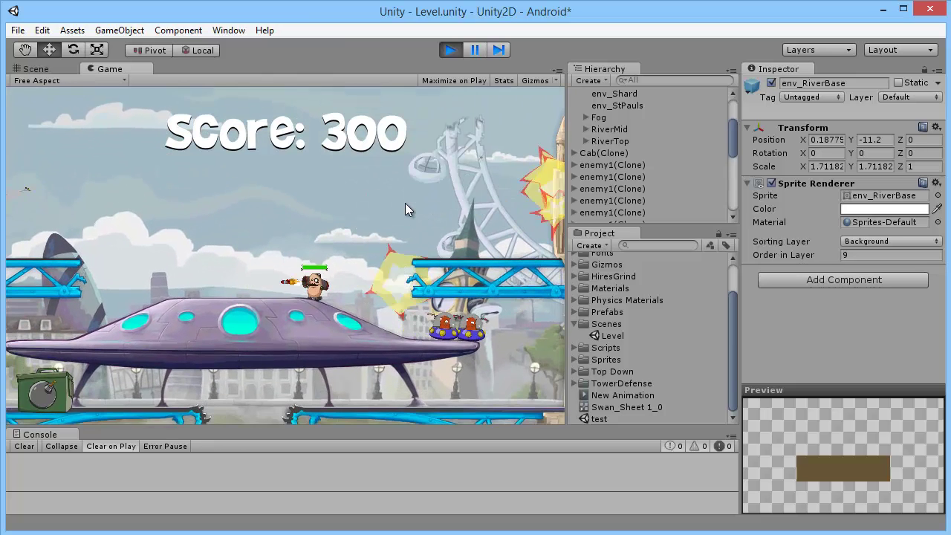
{"action": "key", "text": "Right"}
{"action": "key", "text": "ctrl"}
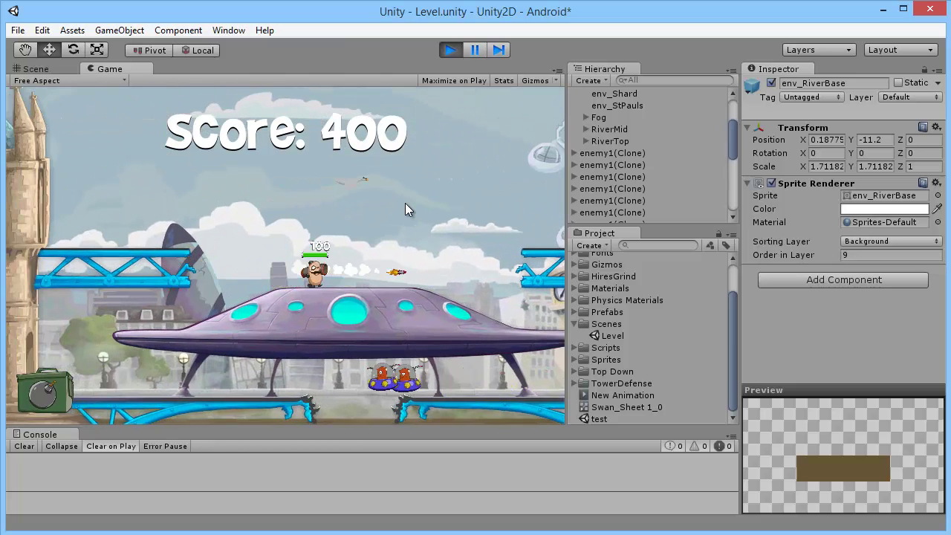
{"action": "key", "text": "ctrl"}
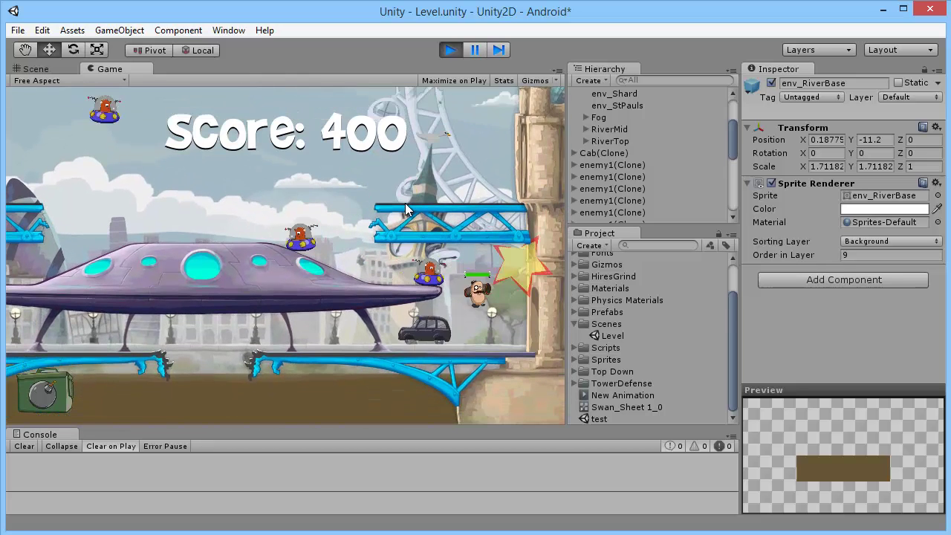
{"action": "key", "text": "Left"}
{"action": "key", "text": "ctrl"}
{"action": "key", "text": "Left"}
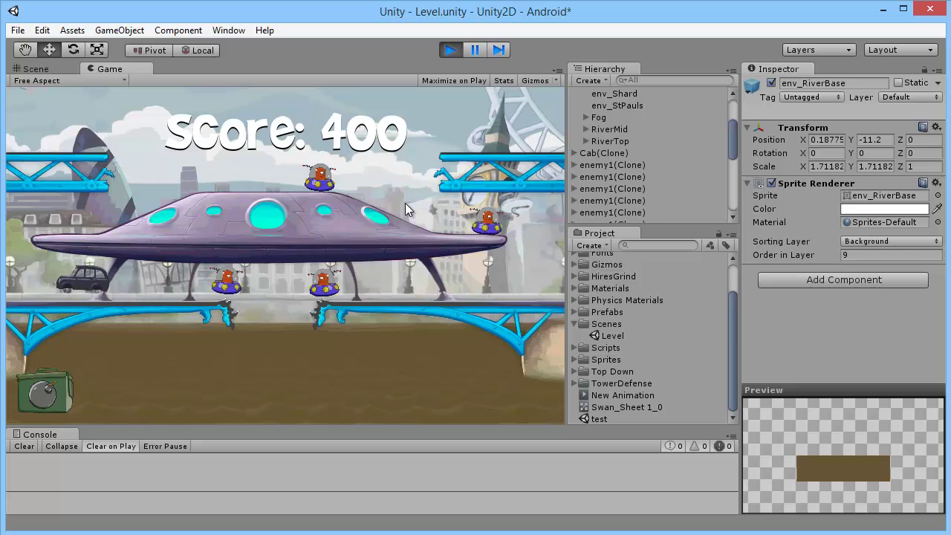
Step: Play the restarted level, firing rockets and moving the hero to the lower bridge by the far tower, and stop play mode
{"action": "key", "text": "ctrl"}
{"action": "key", "text": "ctrl"}
{"action": "key", "text": "ctrl"}
{"action": "key", "text": "ctrl"}
{"action": "key", "text": "ctrl"}
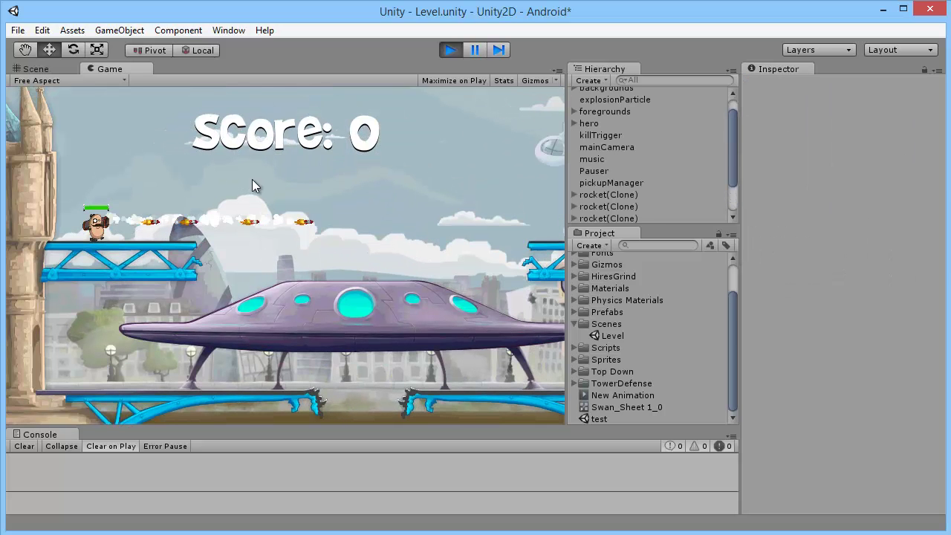
{"action": "key", "text": "space"}
{"action": "key", "text": "Right"}
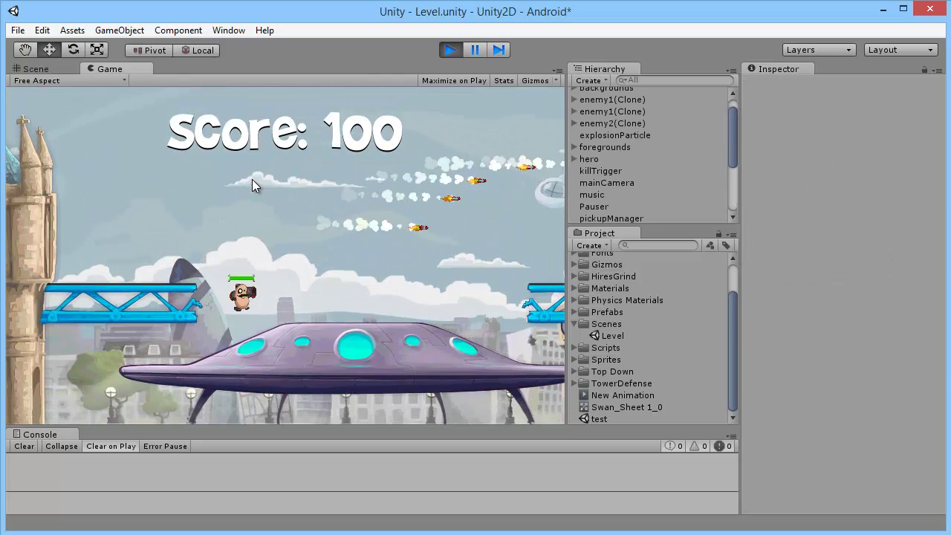
{"action": "key", "text": "Right"}
{"action": "key", "text": "ctrl"}
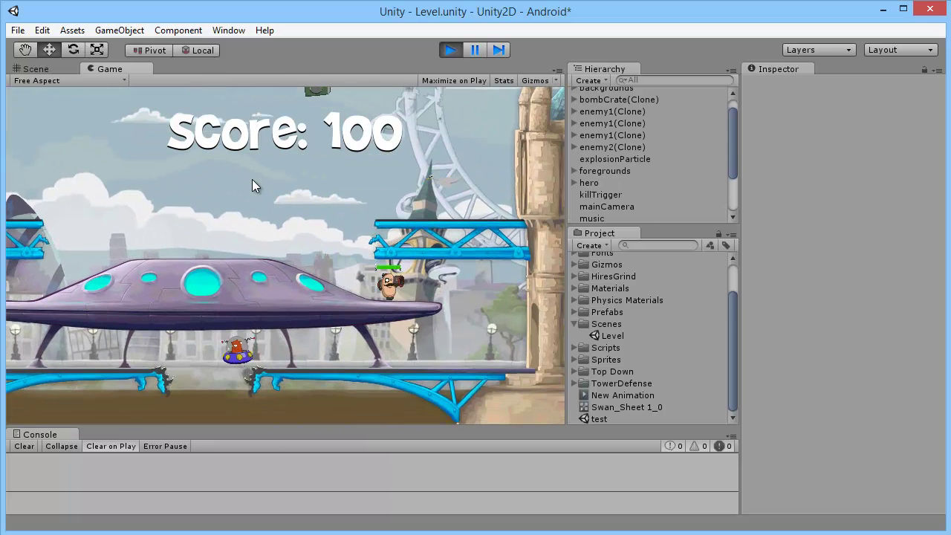
{"action": "key", "text": "Right"}
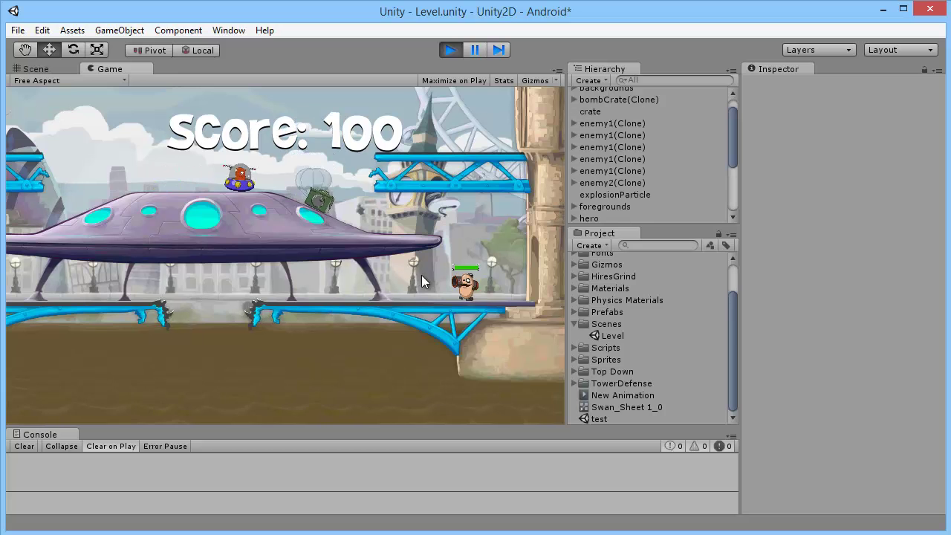
{"action": "key", "text": "space"}
{"action": "left_click", "coordinate": [394, 266]}
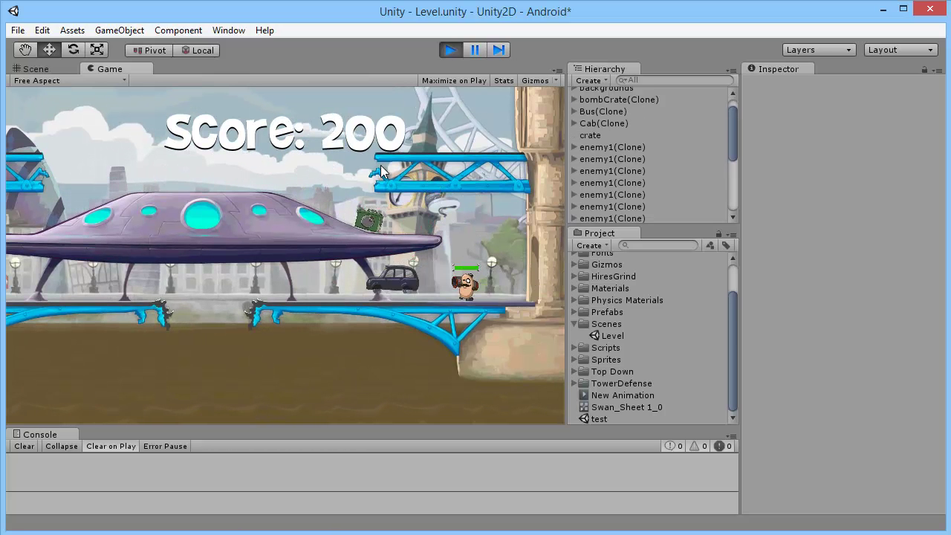
{"action": "left_click", "coordinate": [450, 50]}
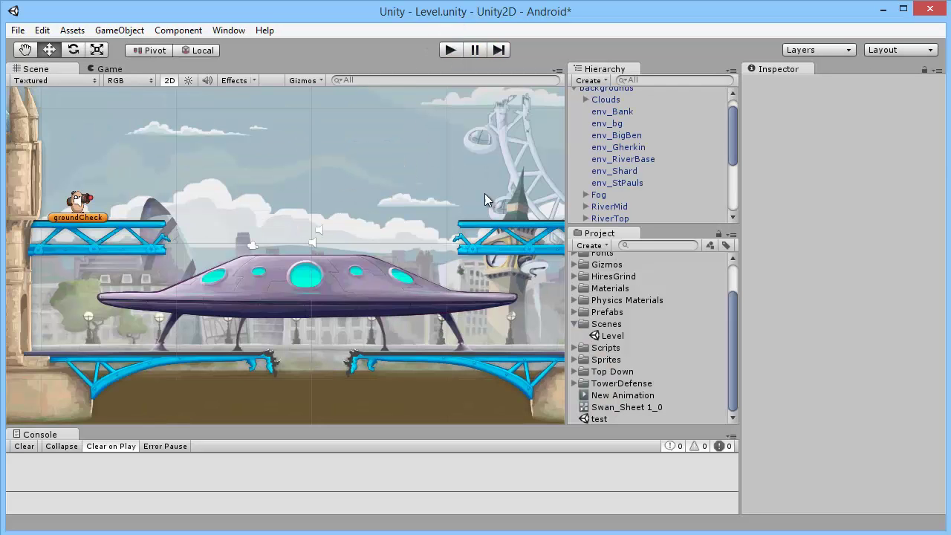
{"action": "scroll", "coordinate": [273, 236], "scroll_direction": "down", "scroll_amount": 5}
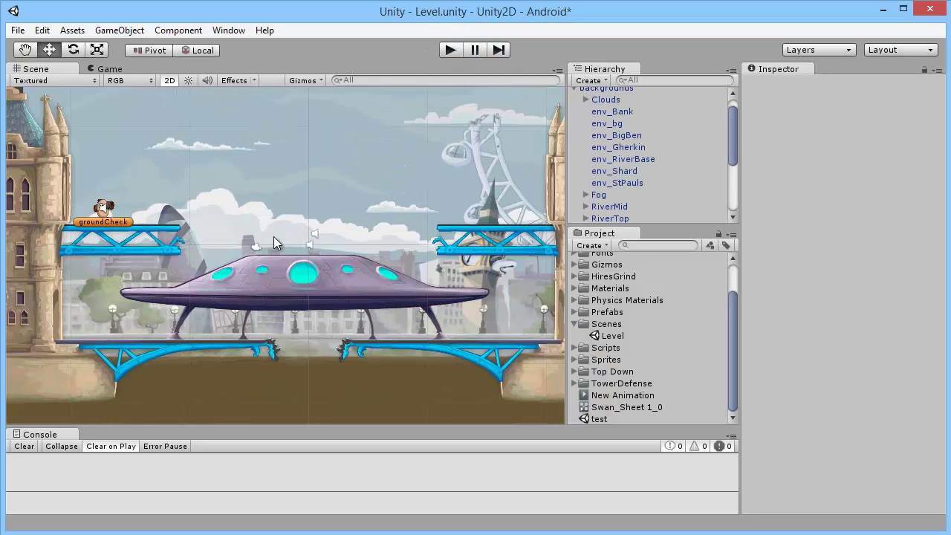